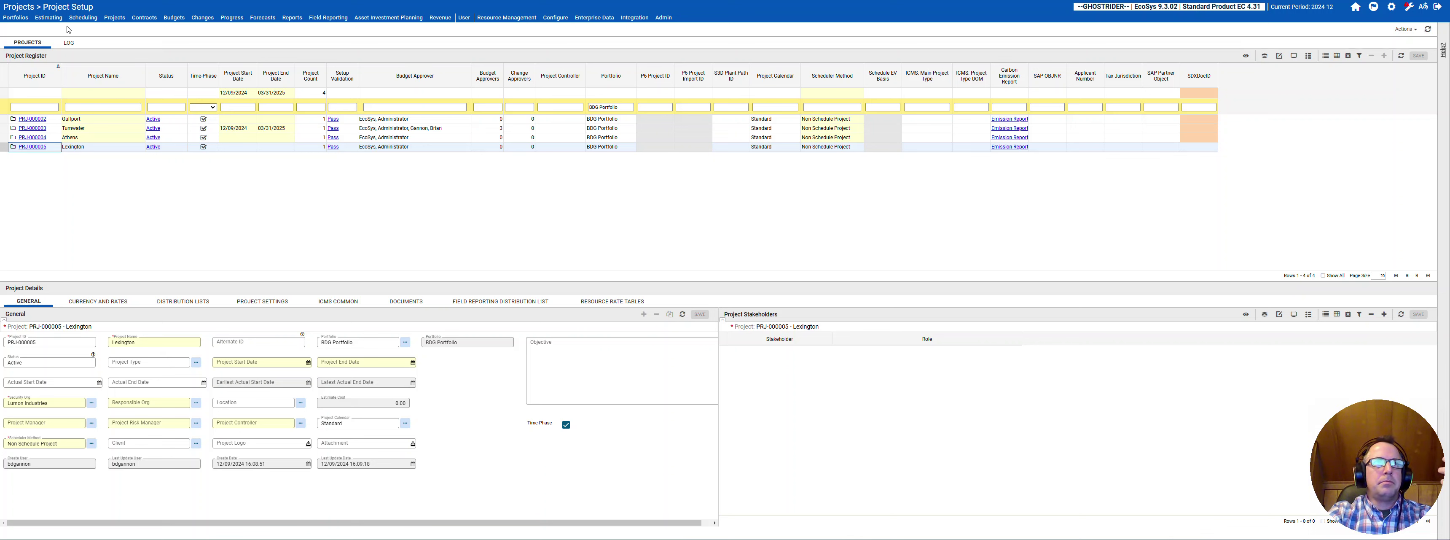
- Select the Tumwater project in the project register and open its Project Structure screen
left_click(125, 20)
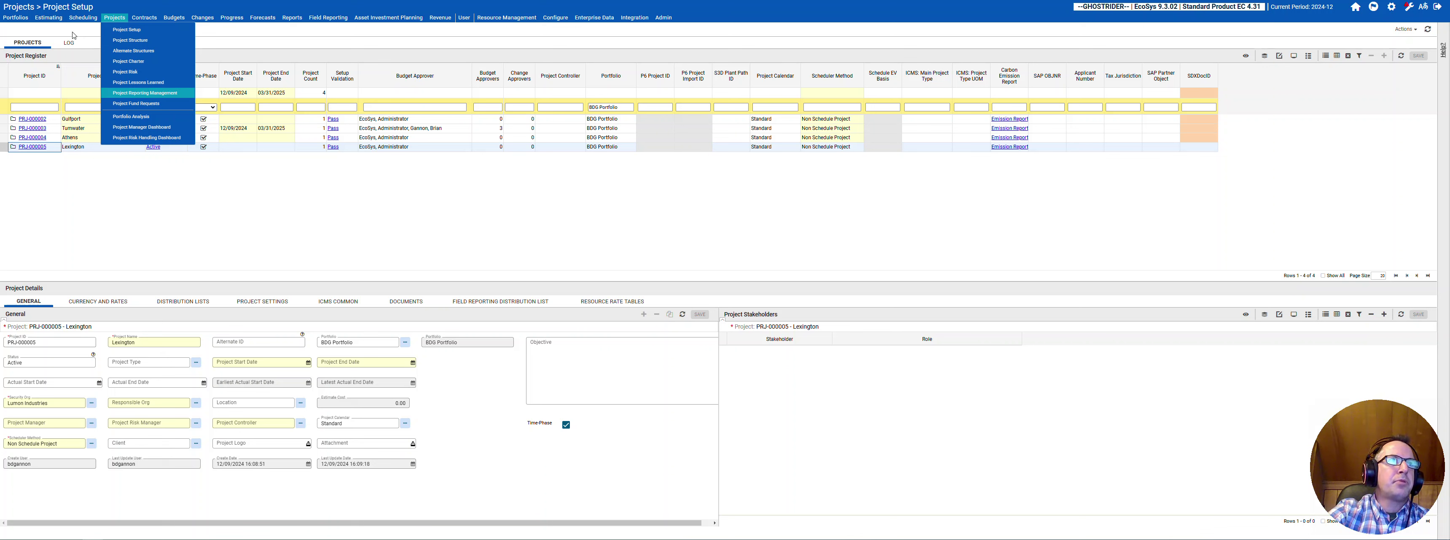
left_click(35, 129)
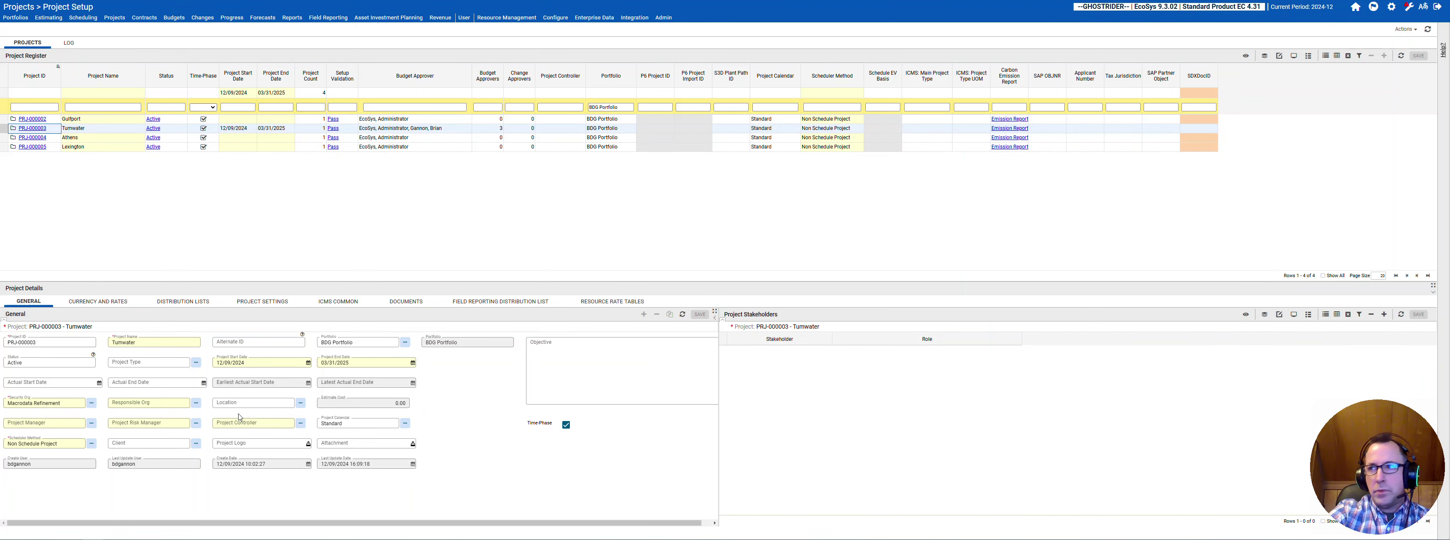
left_click(120, 23)
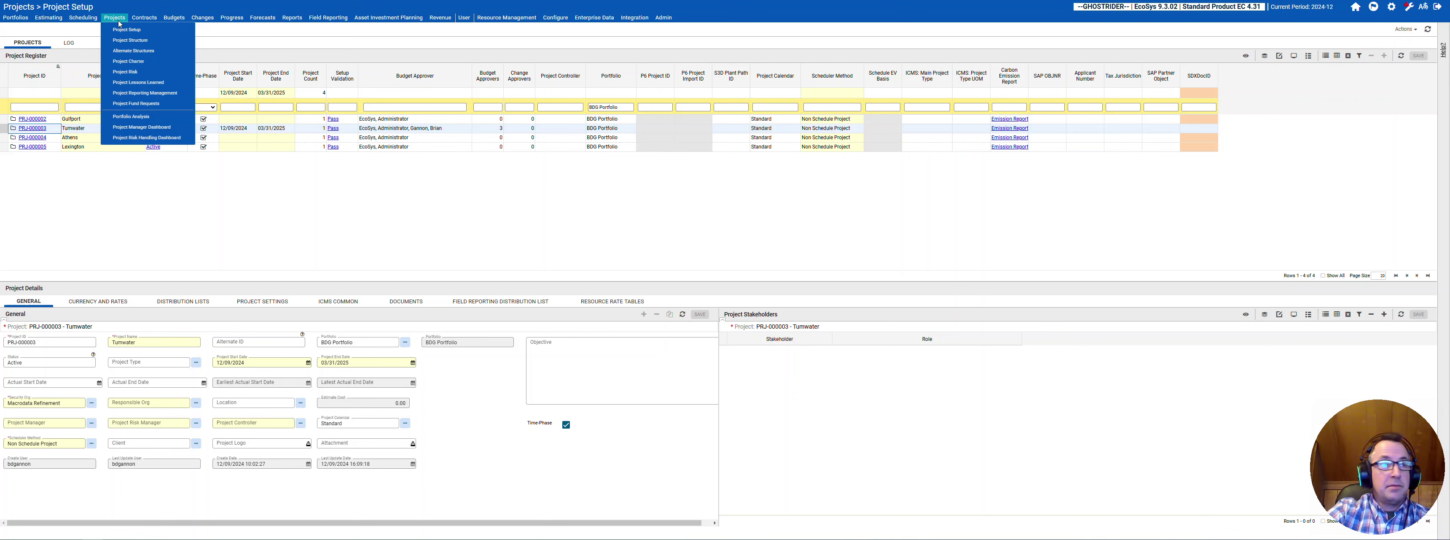
left_click(121, 41)
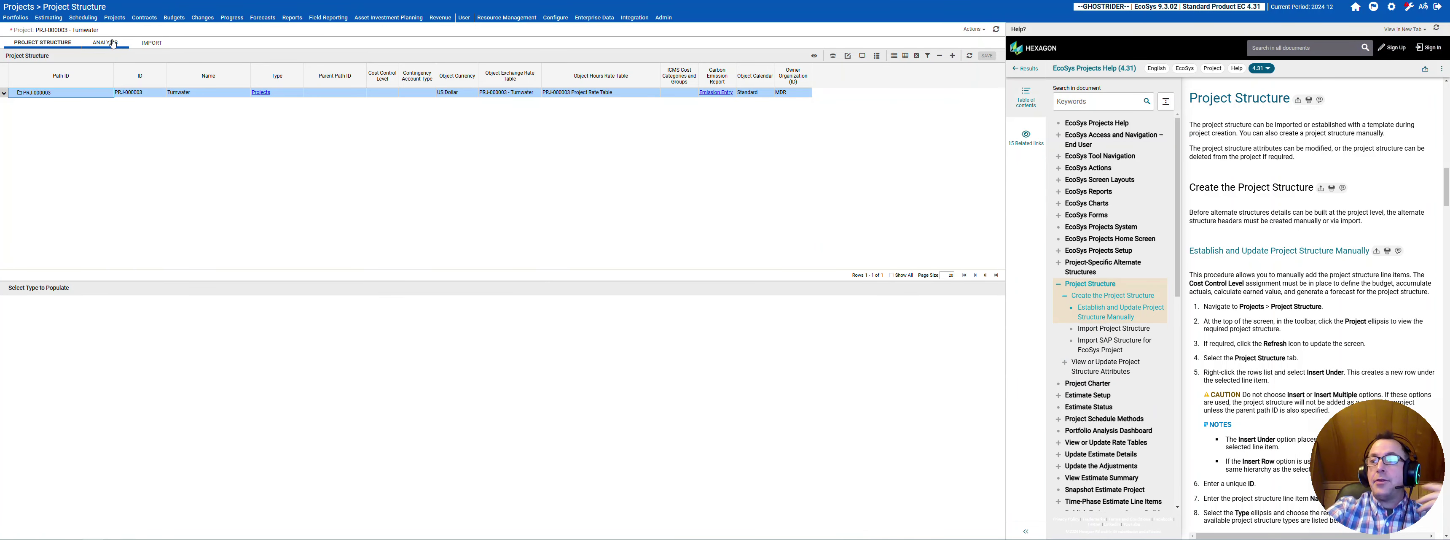
mouse_move(62, 30)
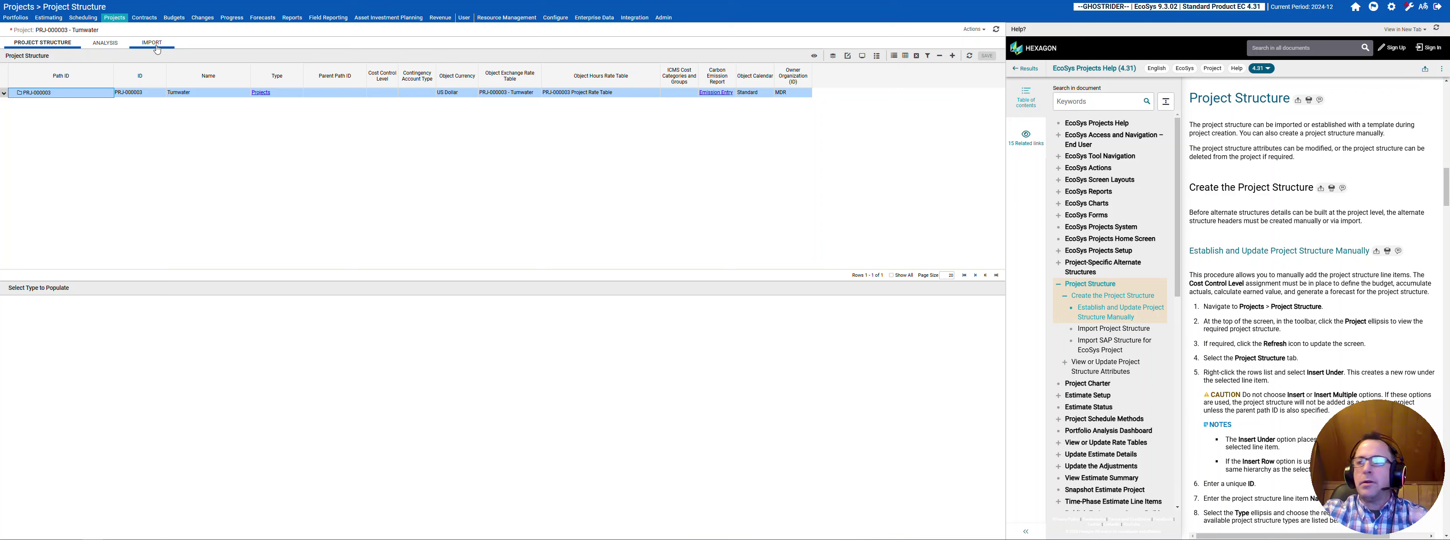
- Return to Project Setup and display the details of the Lexington project
mouse_move(125, 21)
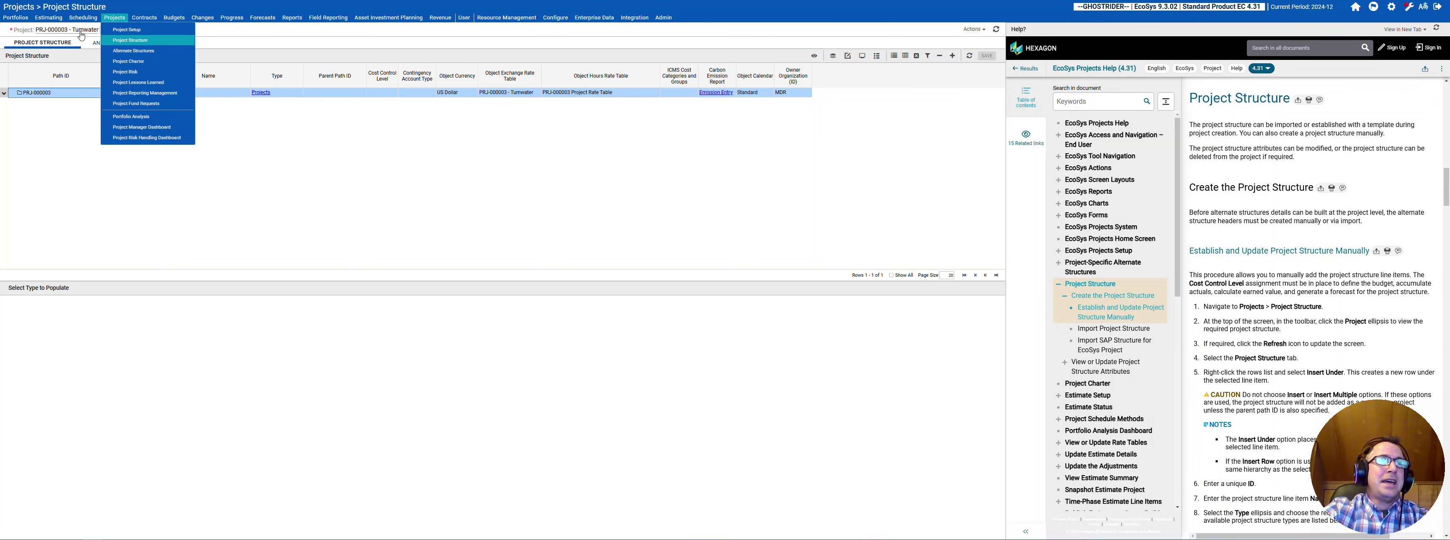
left_click(124, 30)
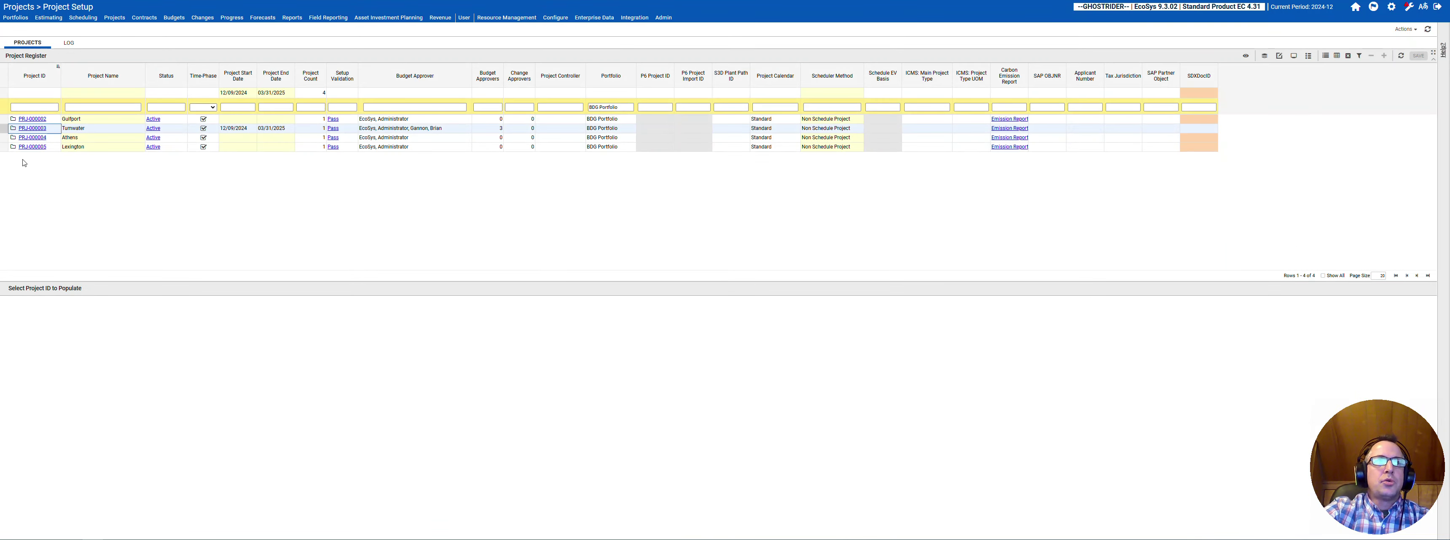
left_click(32, 148)
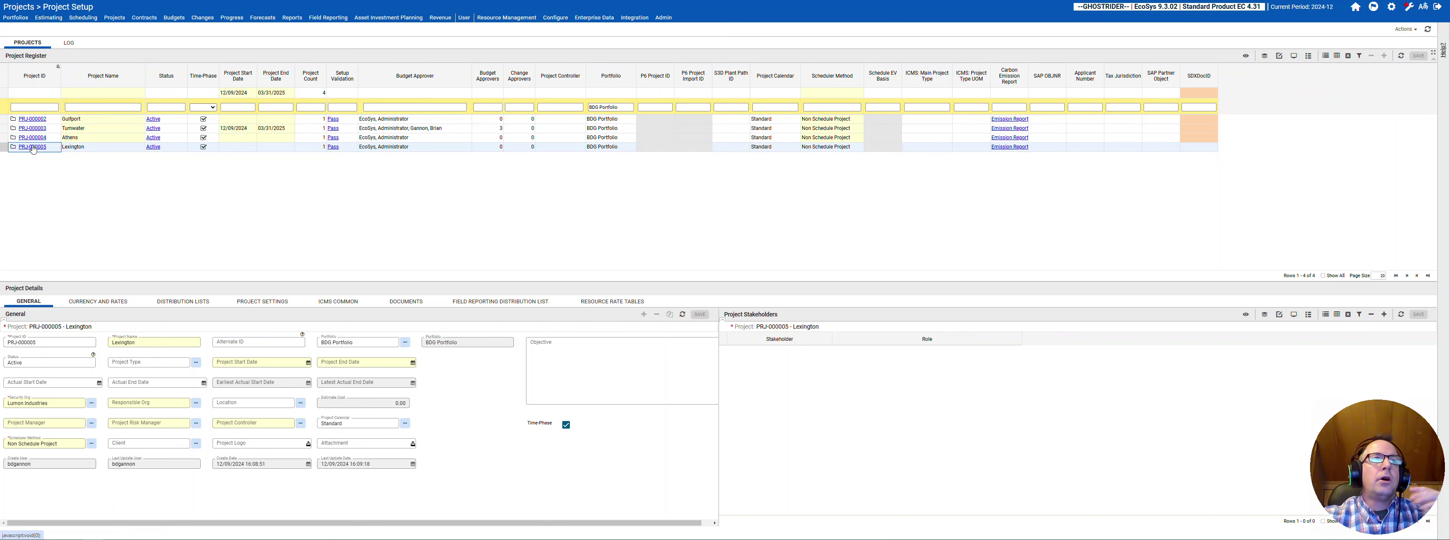
left_click(34, 148)
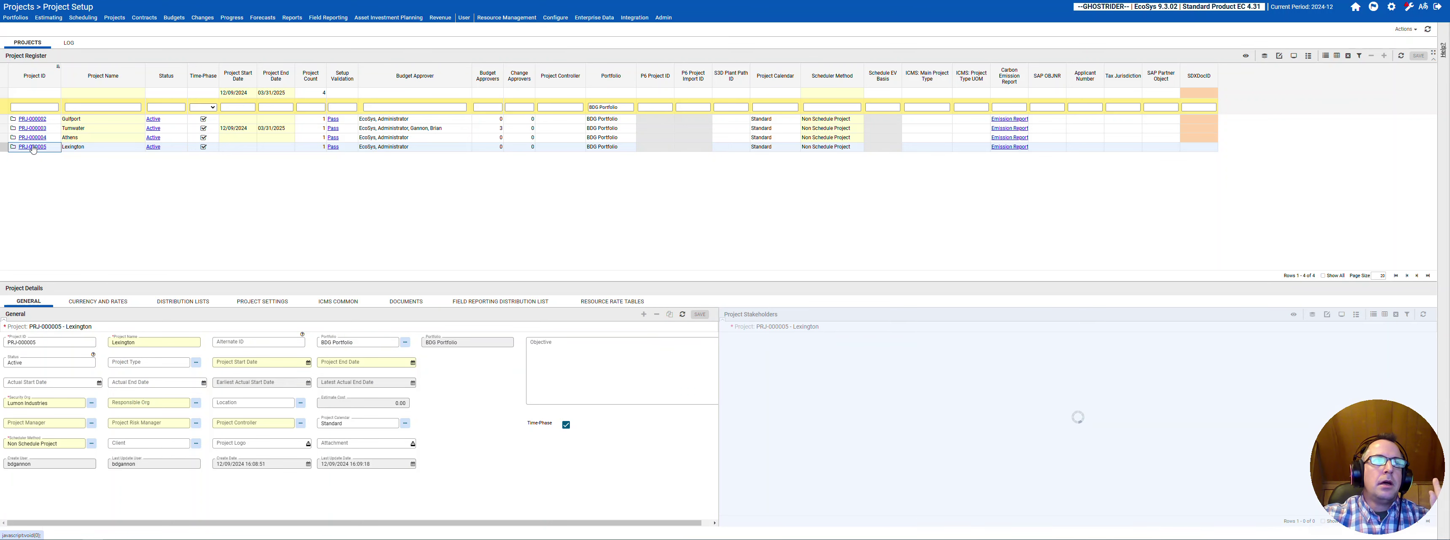
- Browse from the Tumwater project's details to the Gulfport project's documents and project settings
left_click(31, 129)
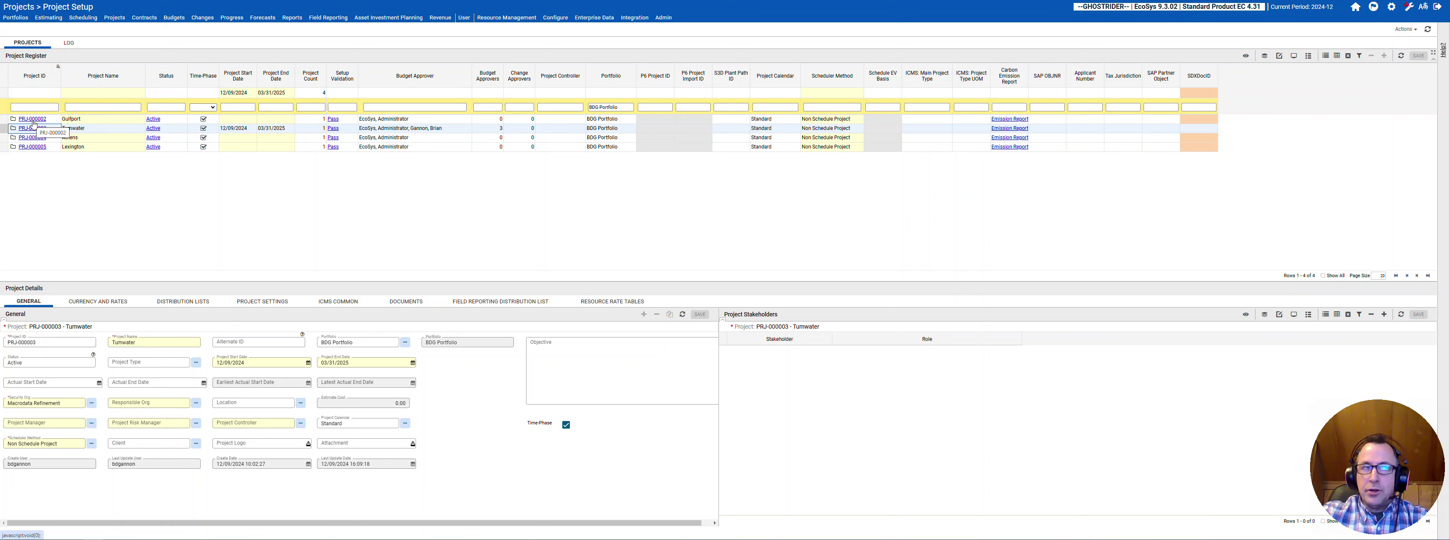
left_click(33, 120)
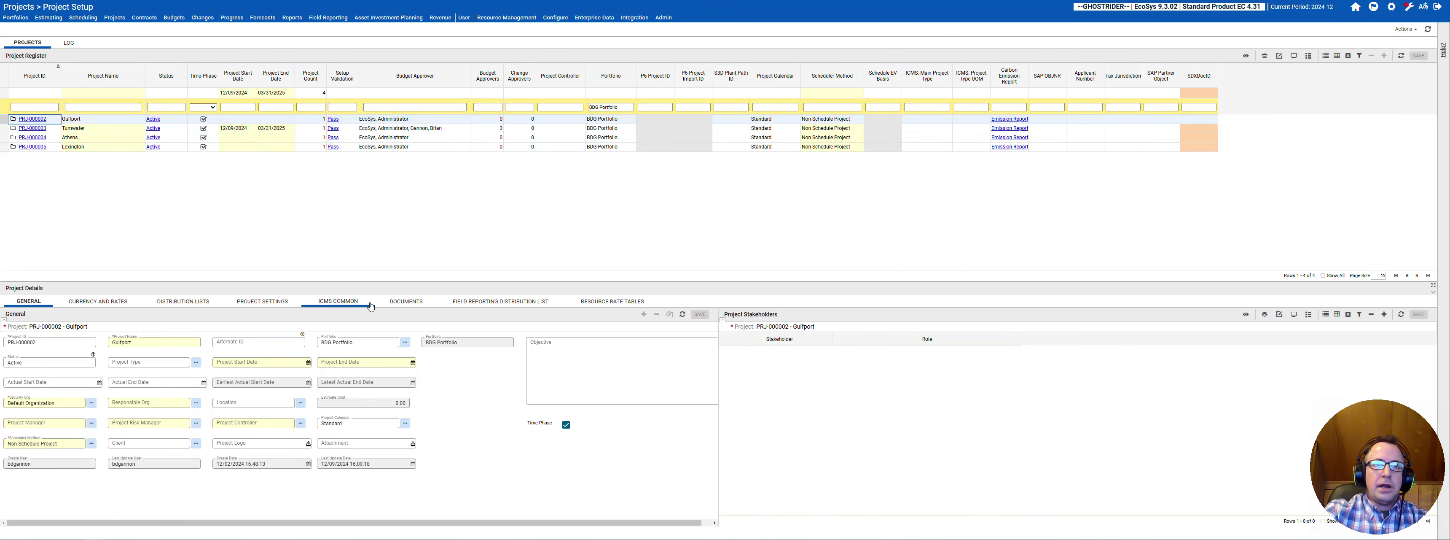
left_click(421, 302)
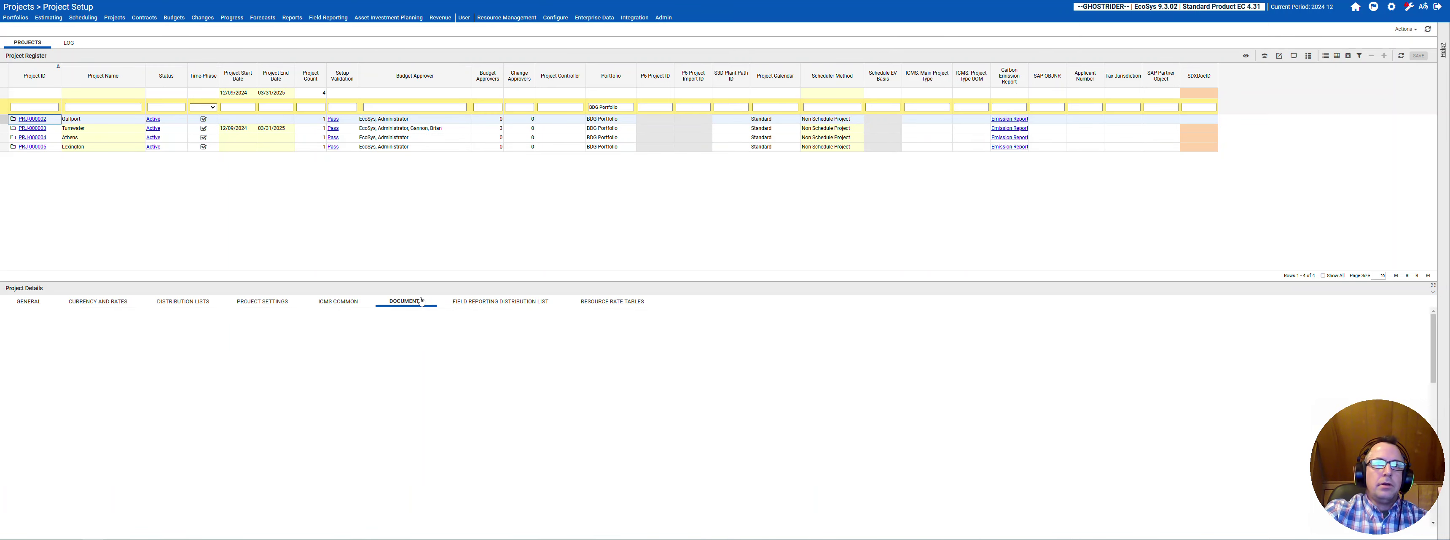
left_click(291, 304)
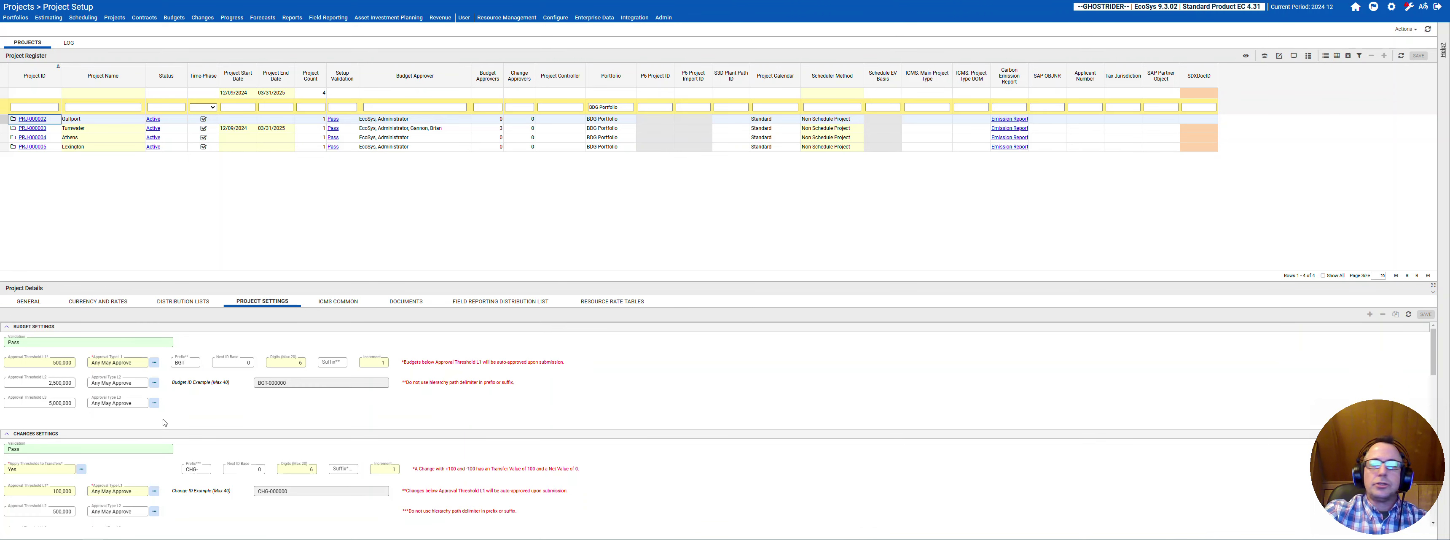
- Go back to Gulfport's general details and open the project's Project Structure screen
left_click(115, 17)
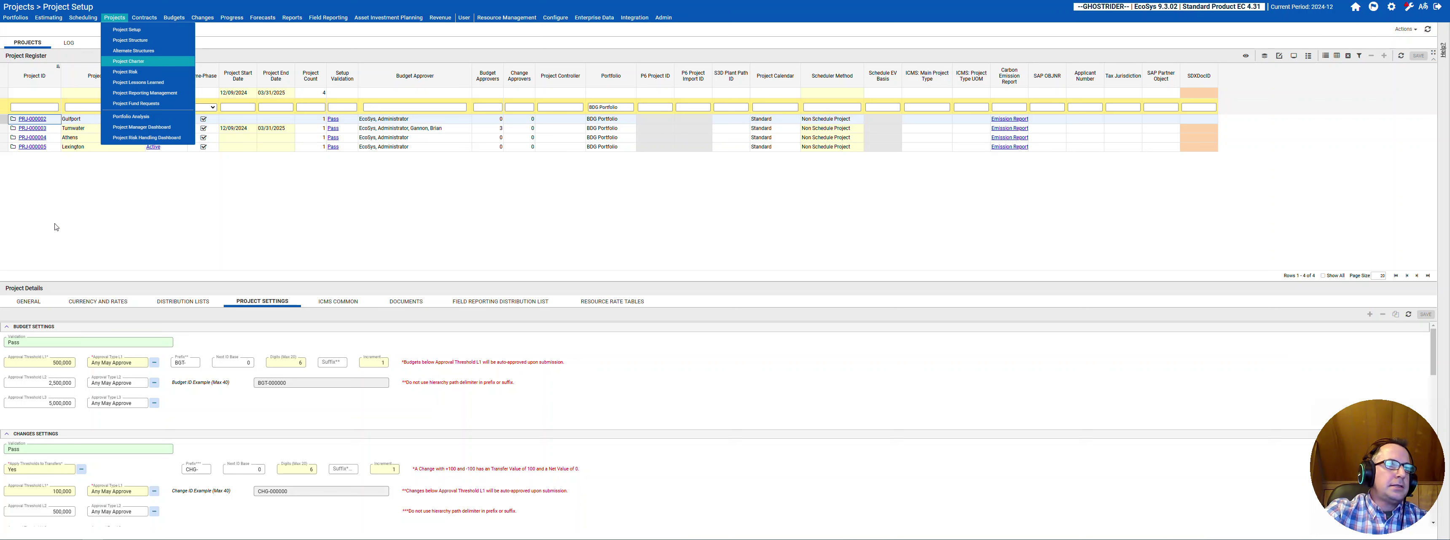
left_click(30, 303)
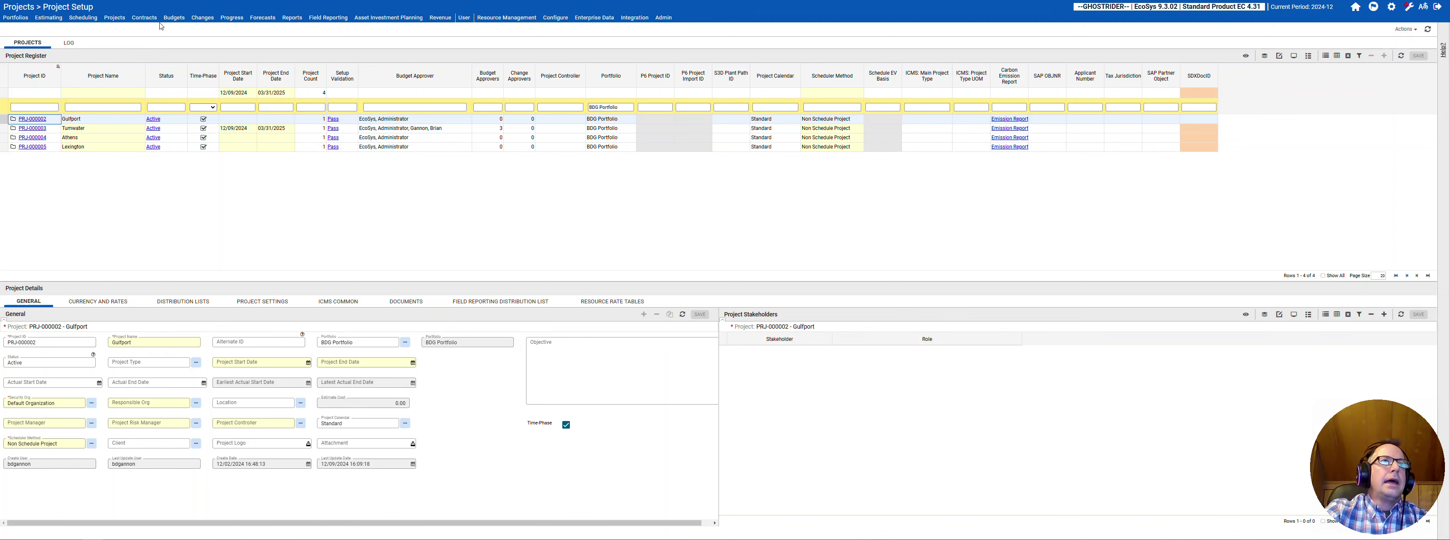
left_click(114, 17)
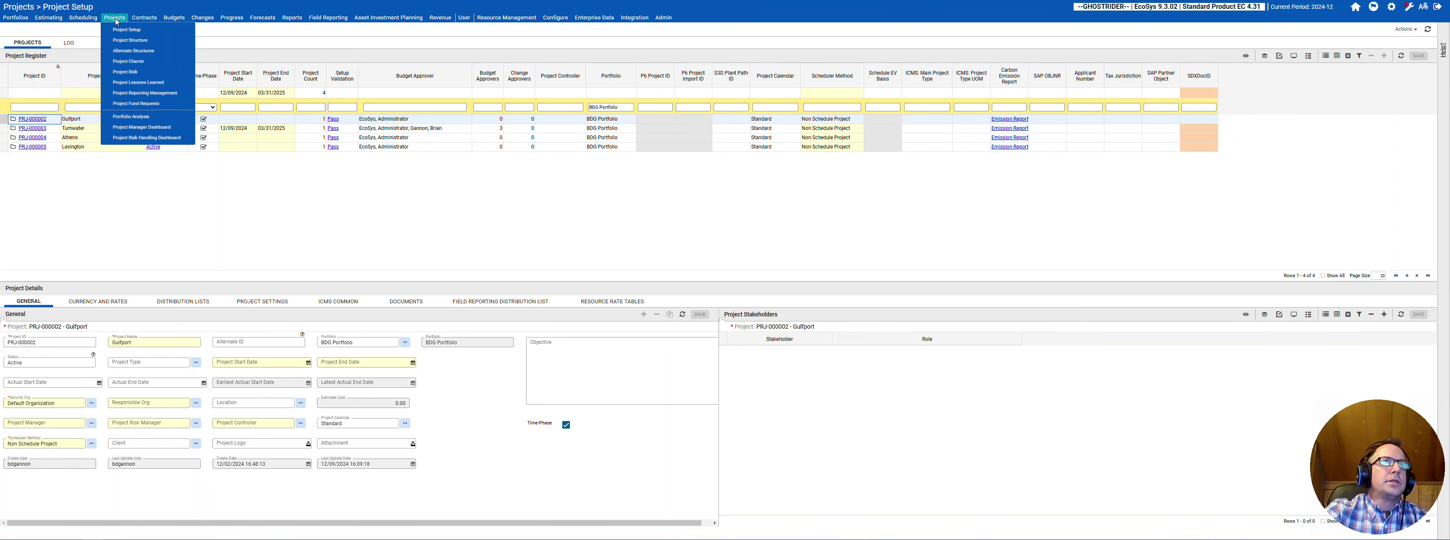
left_click(125, 41)
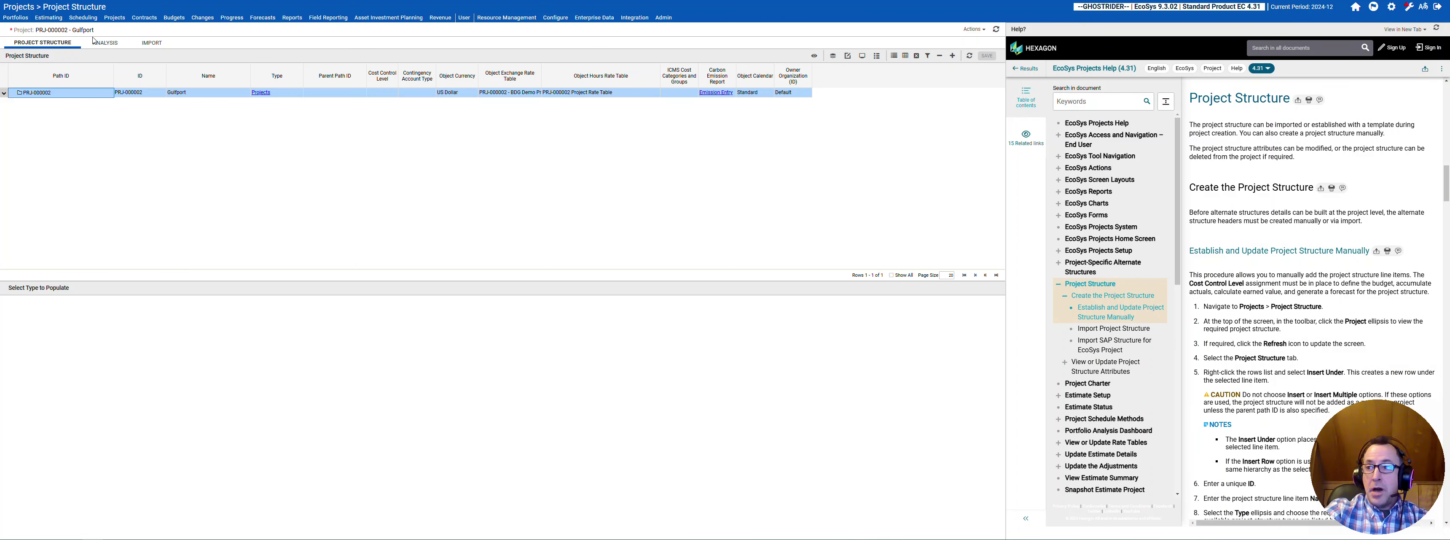
- Return to Project Setup and display the details of the Athens project and of the Tumwater project
left_click(115, 19)
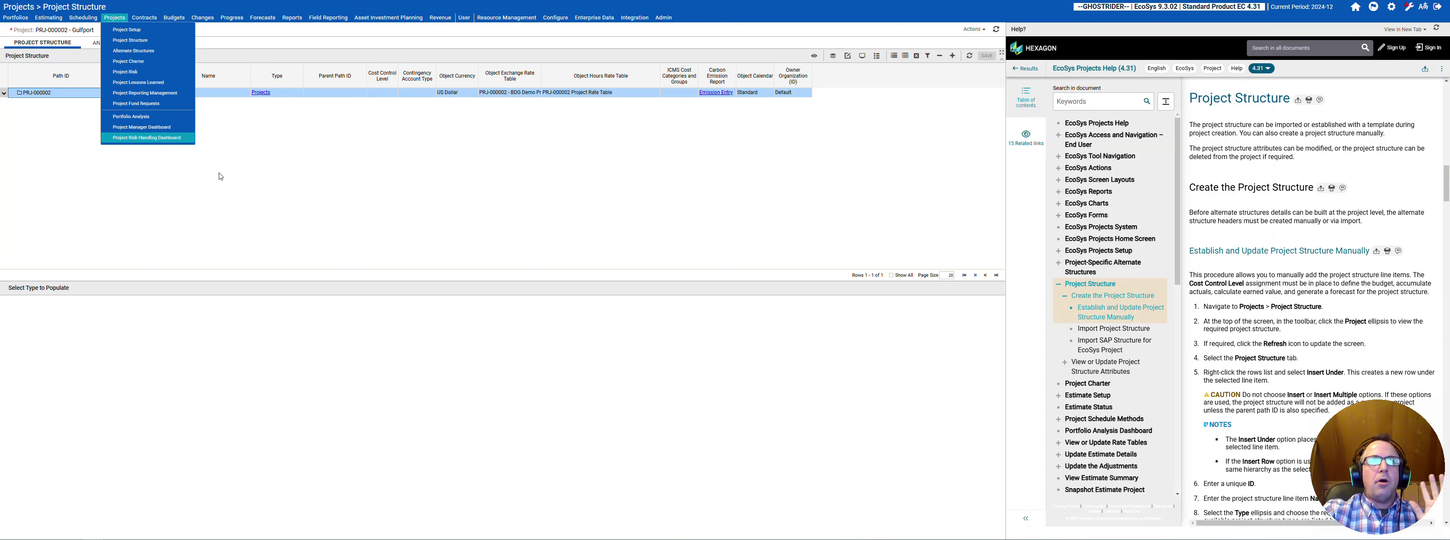
left_click(119, 30)
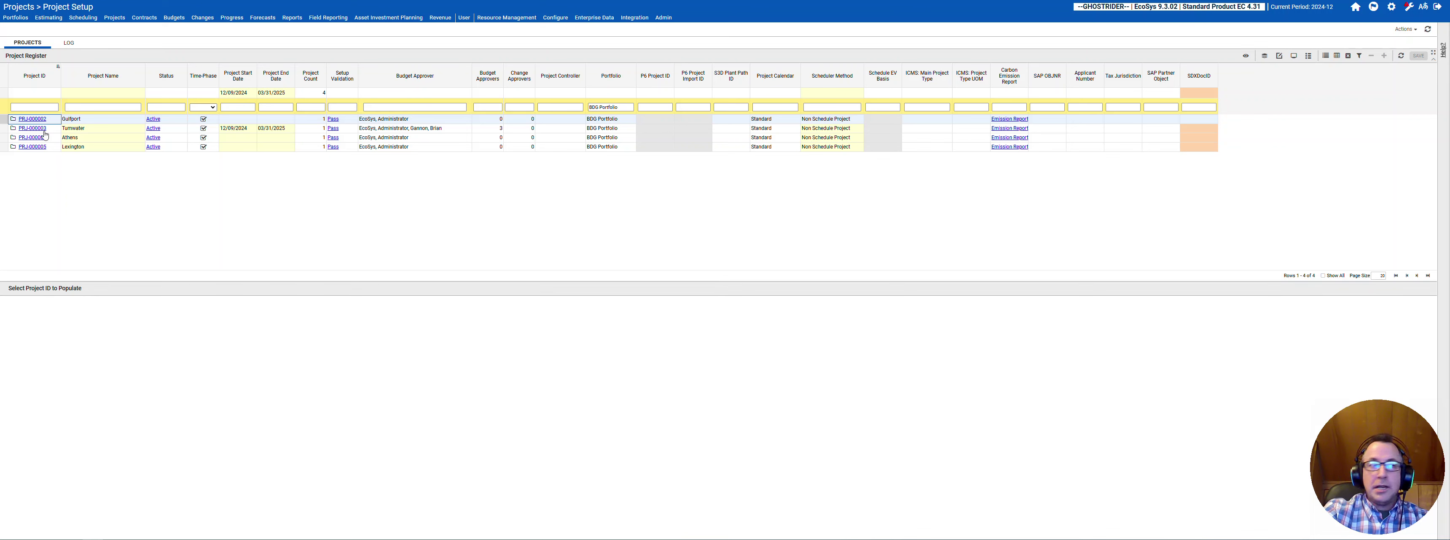
left_click(39, 138)
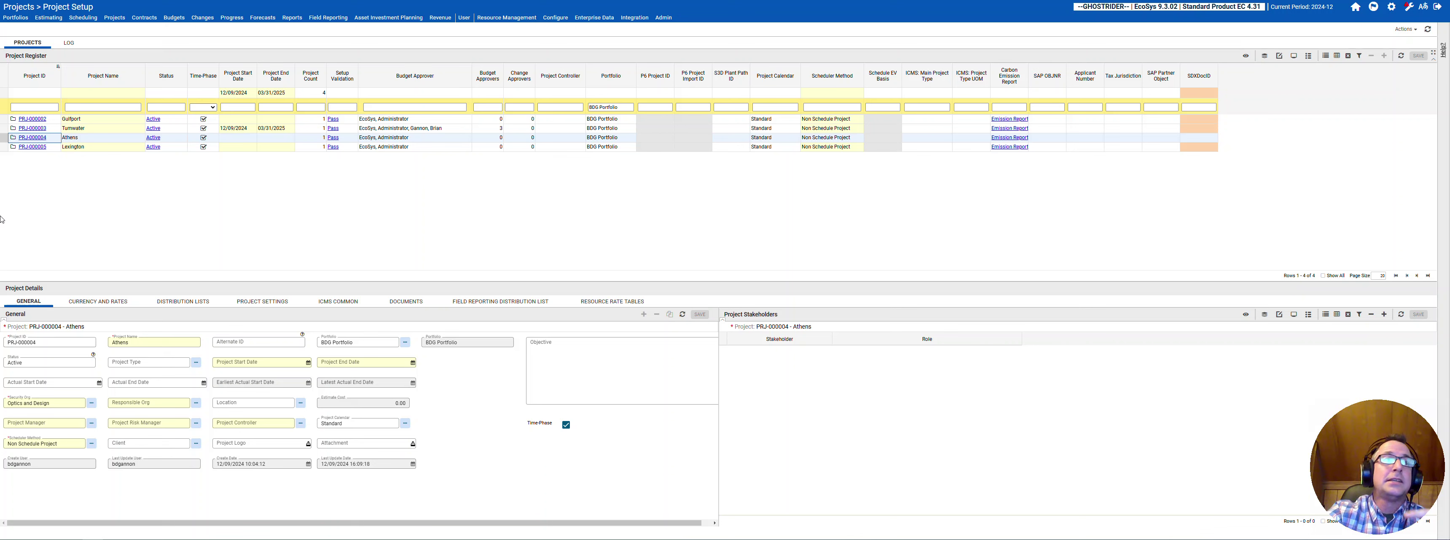
left_click(32, 129)
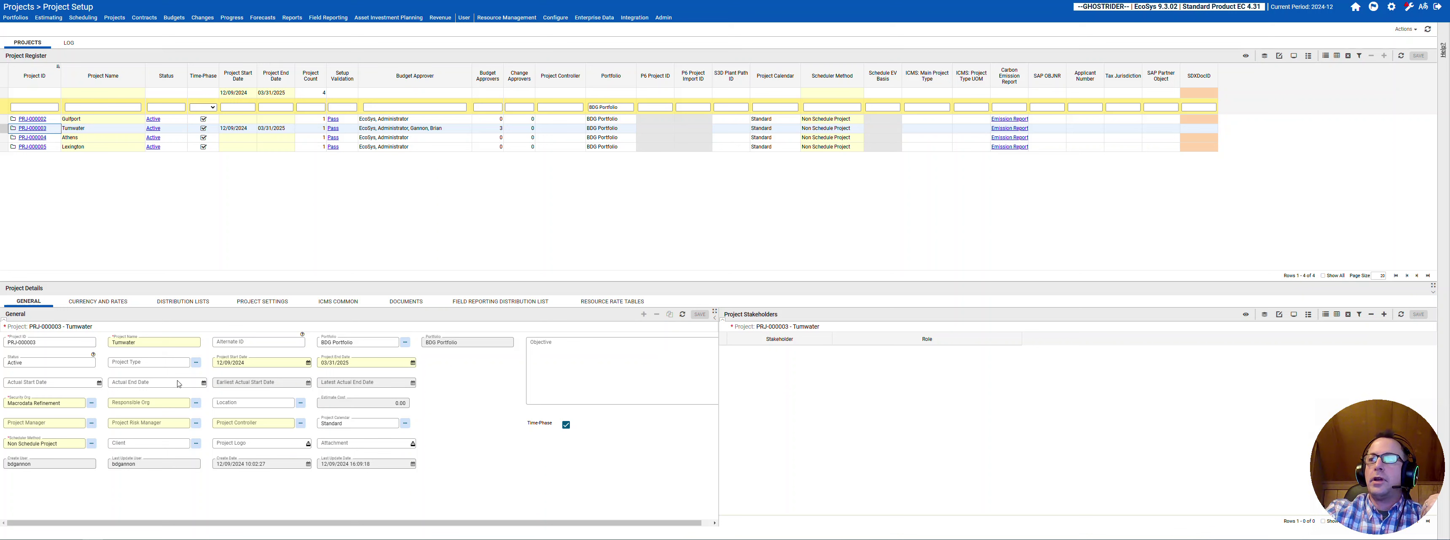
- With Tumwater as the selected project, open its Project Structure screen and switch to Project Fund Requests
left_click(41, 128)
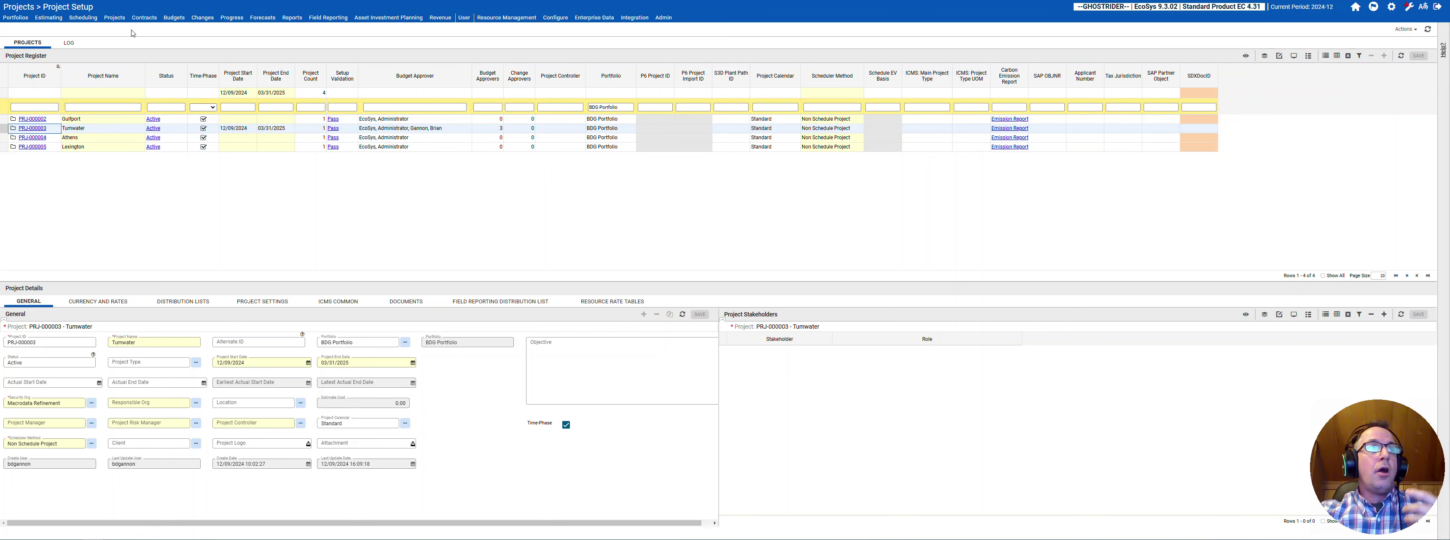
mouse_move(114, 17)
left_click(123, 42)
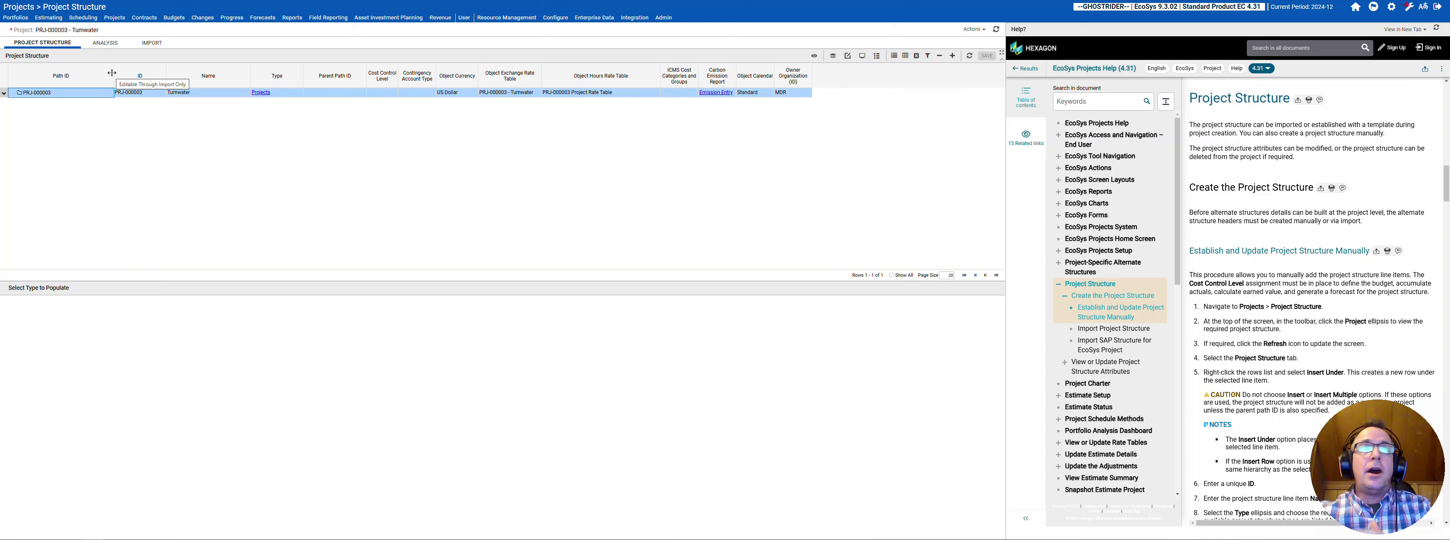
left_click(115, 17)
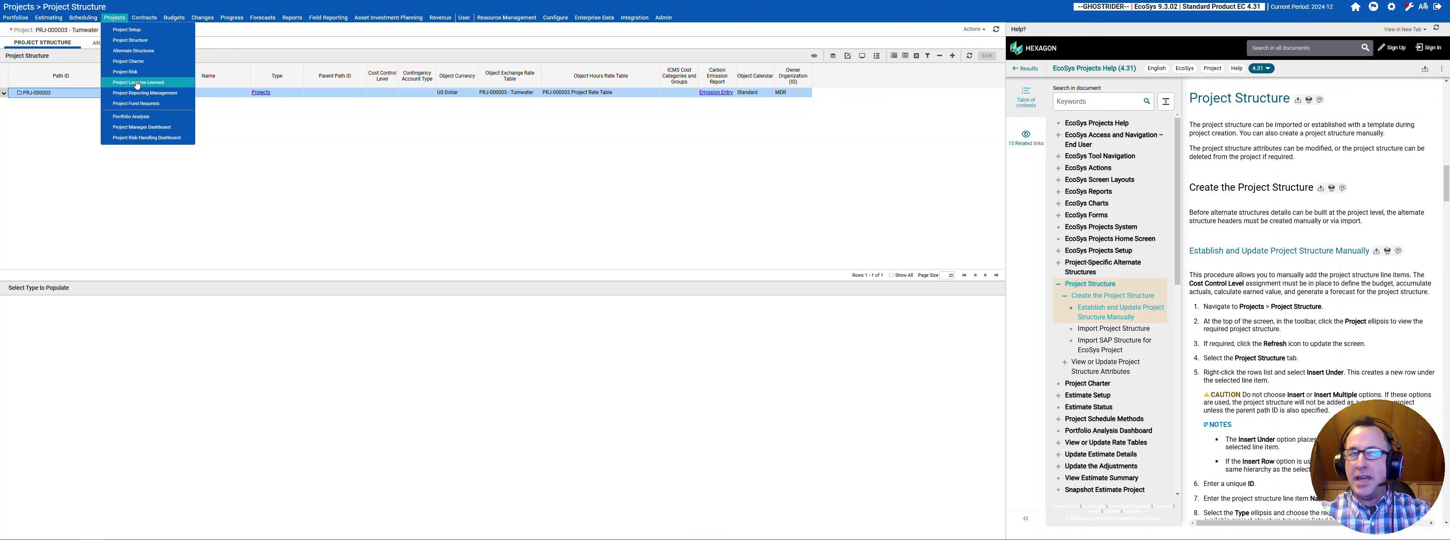
left_click(140, 105)
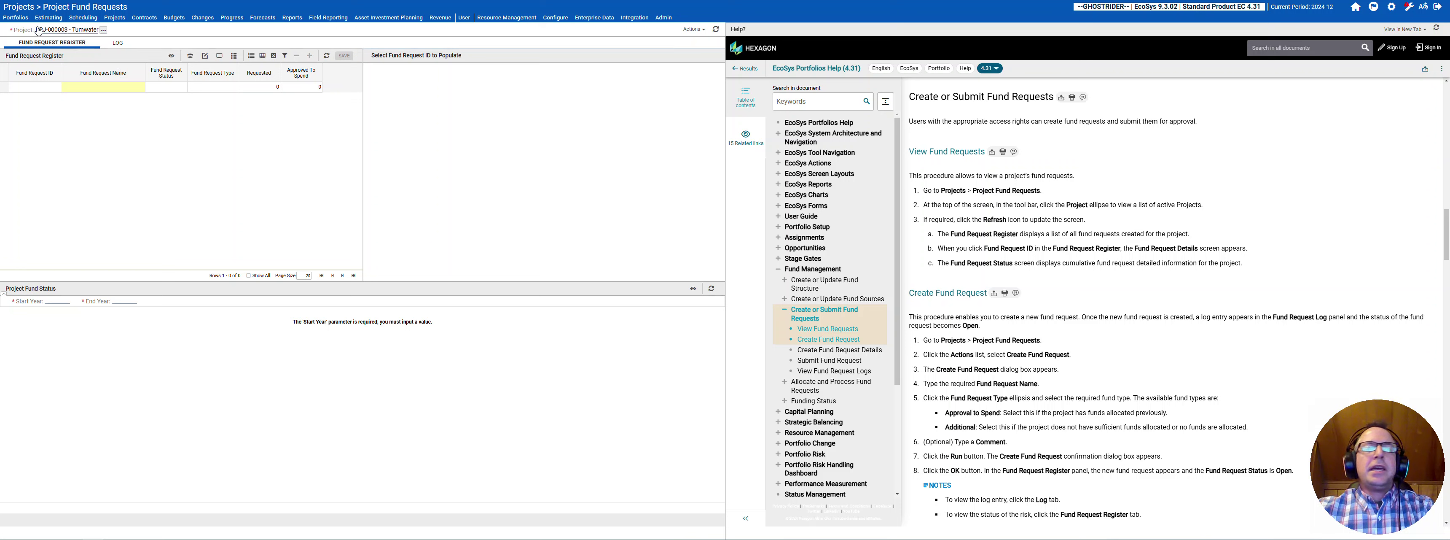
- View the Project Manager Dashboard for Tumwater and the Project Risk Handling Dashboard
left_click(115, 17)
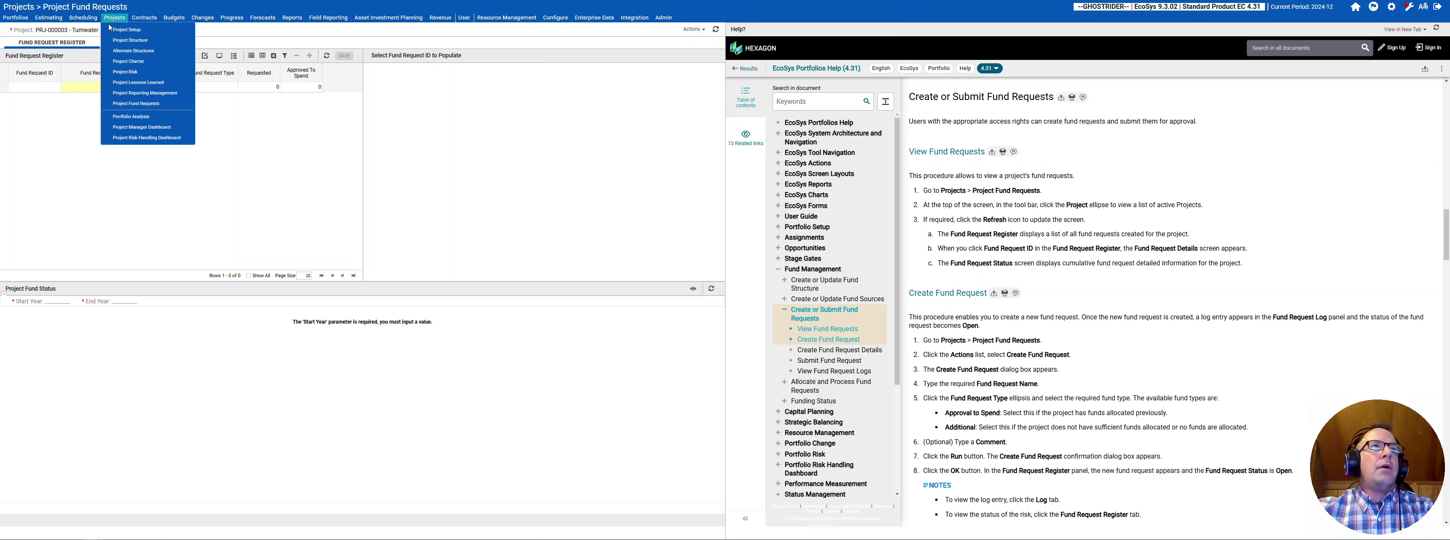
left_click(141, 127)
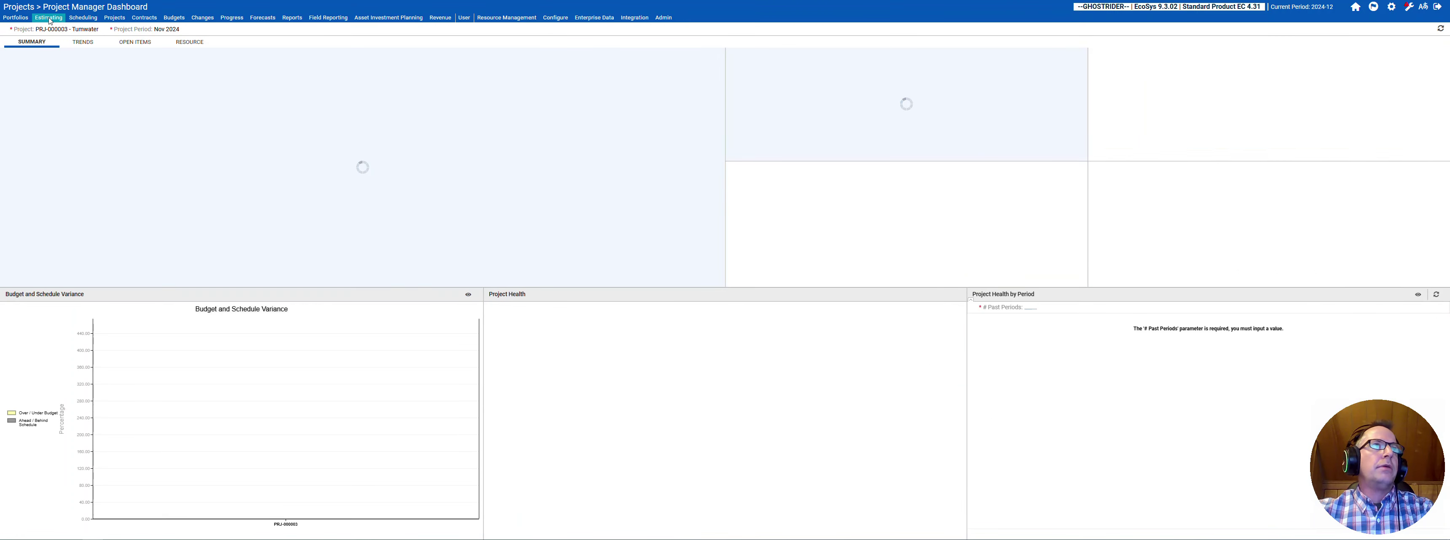
left_click(114, 17)
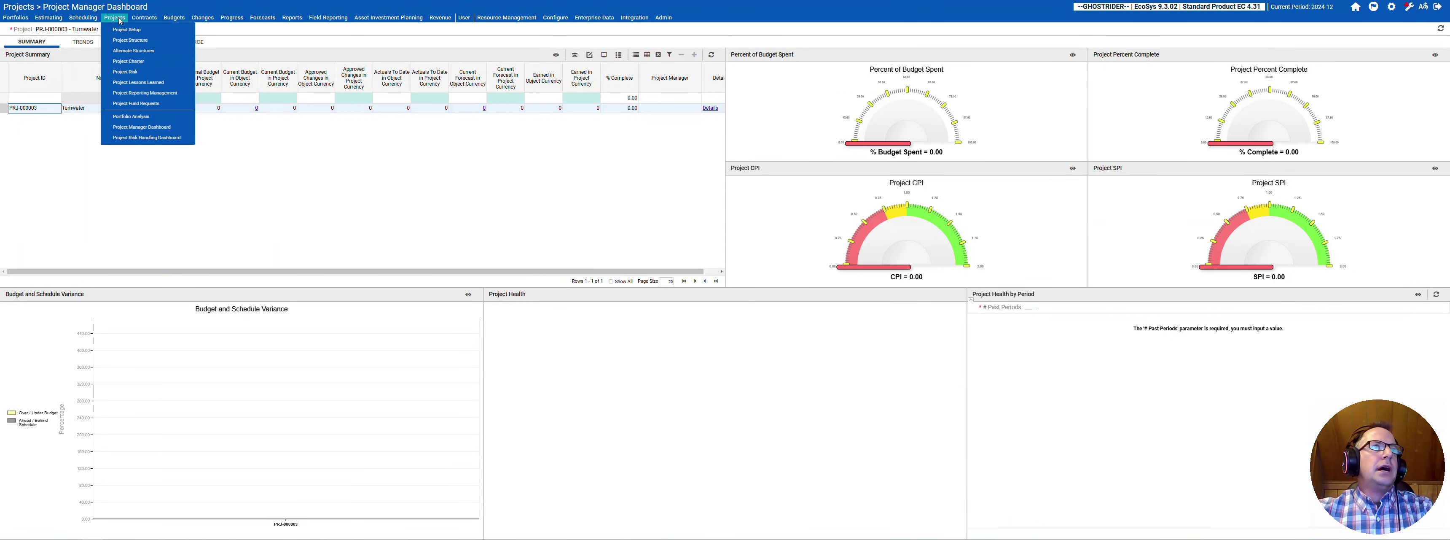
left_click(139, 139)
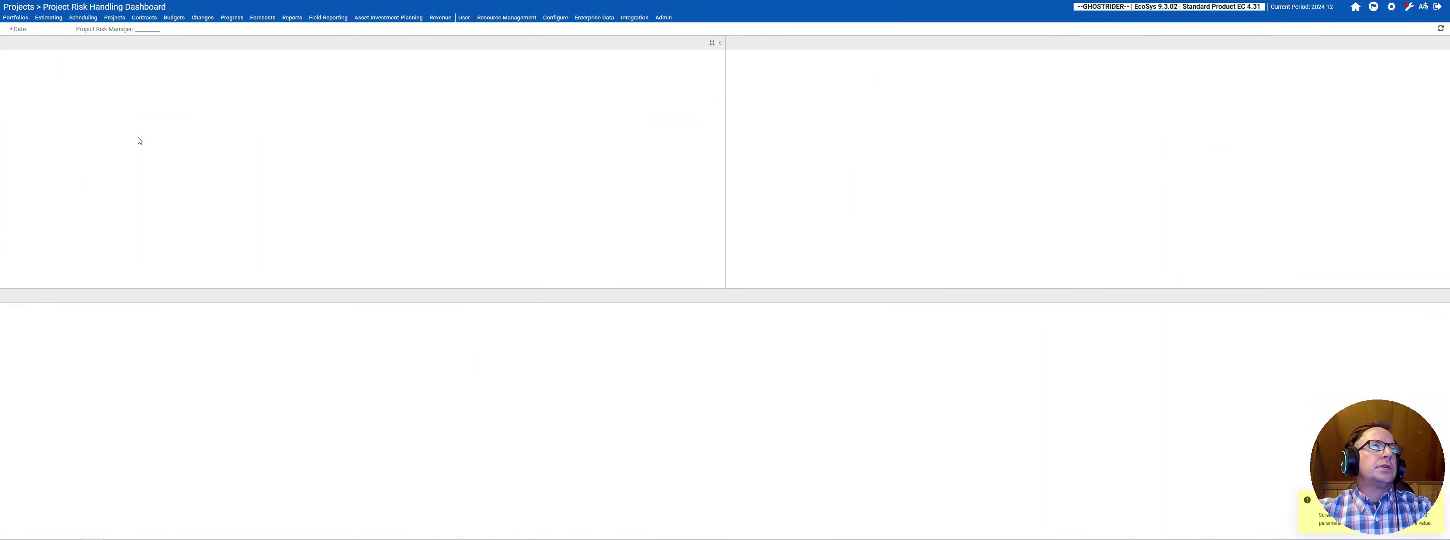
- View the Portfolio Analysis screen and reopen Project Fund Requests for Tumwater
left_click(114, 17)
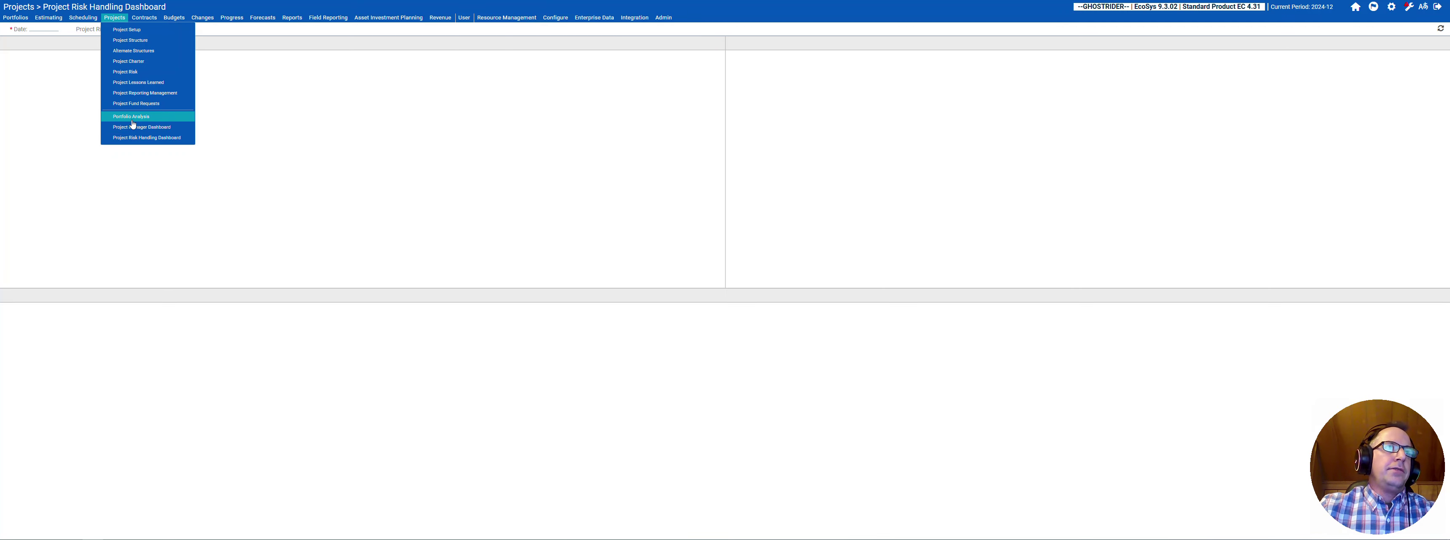
left_click(132, 117)
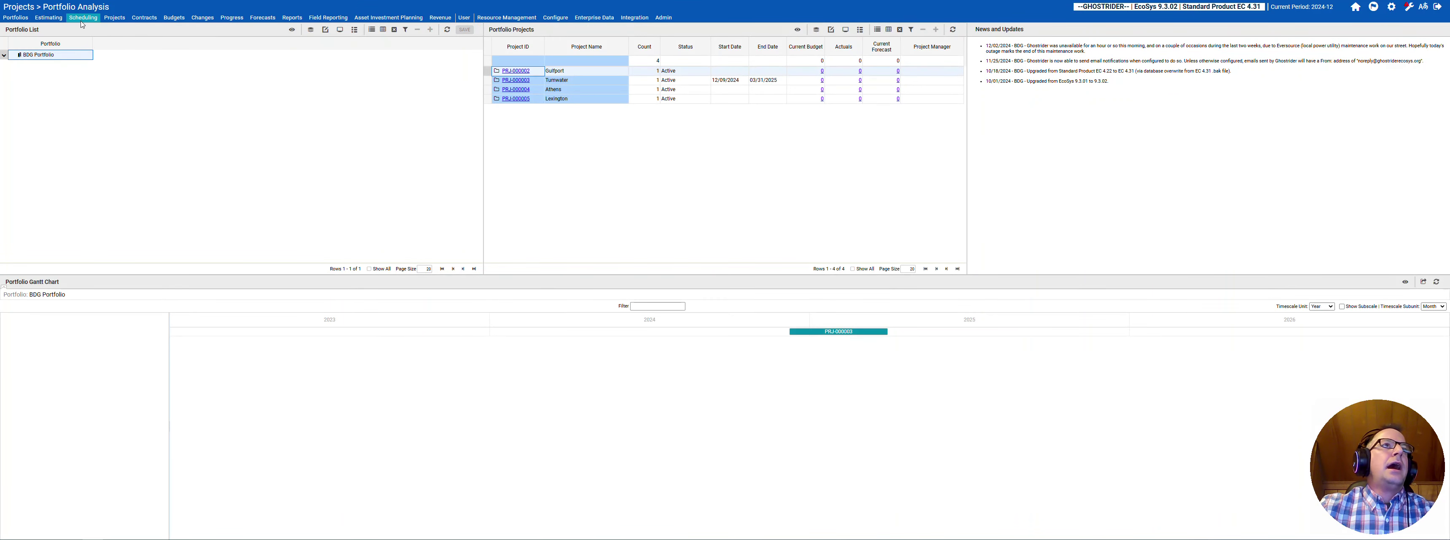
mouse_move(114, 17)
left_click(124, 104)
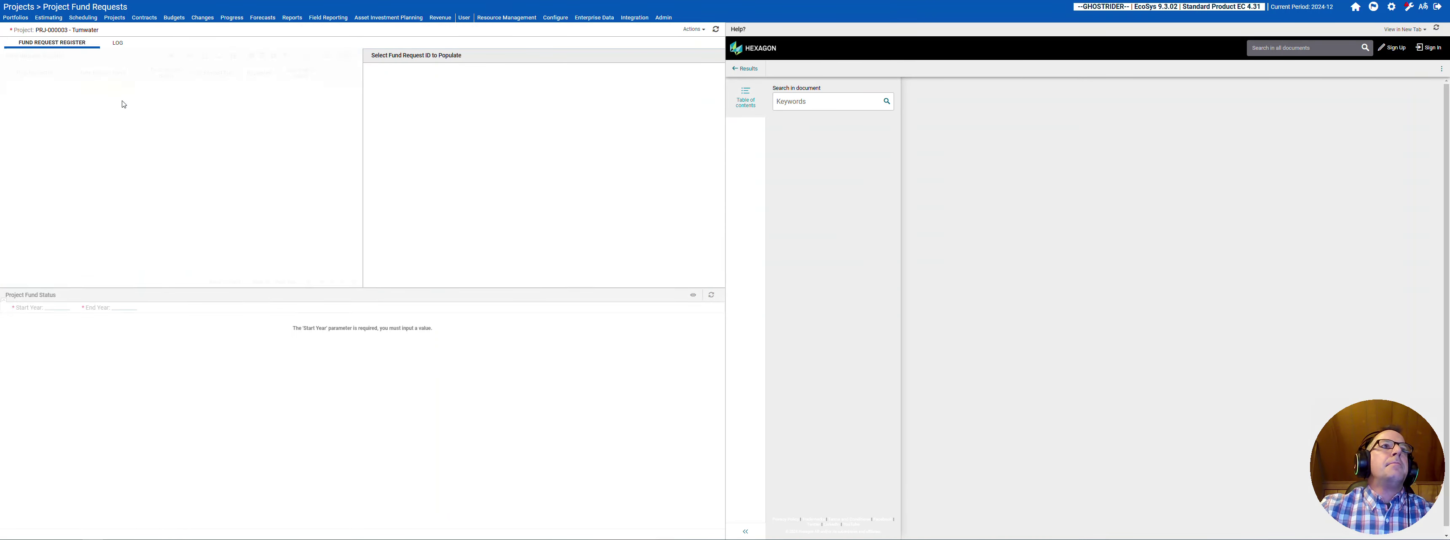
- Open the Project Reporting Management screen and choose PRJ-000005 - Lexington as its project
mouse_move(128, 23)
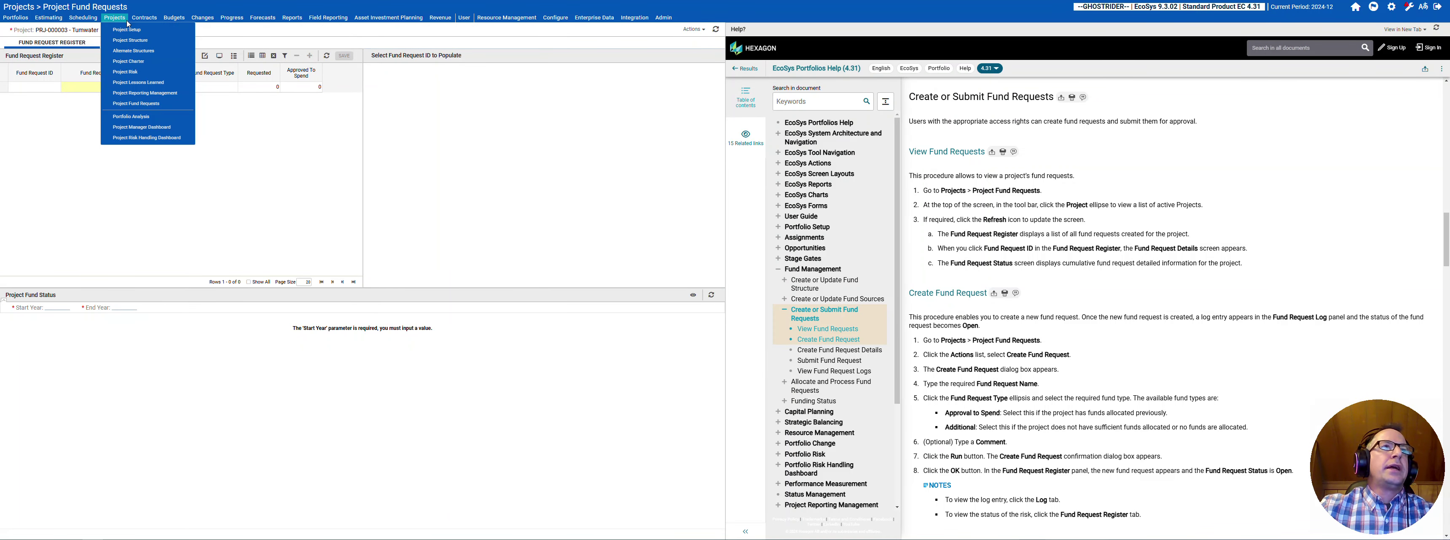
left_click(133, 93)
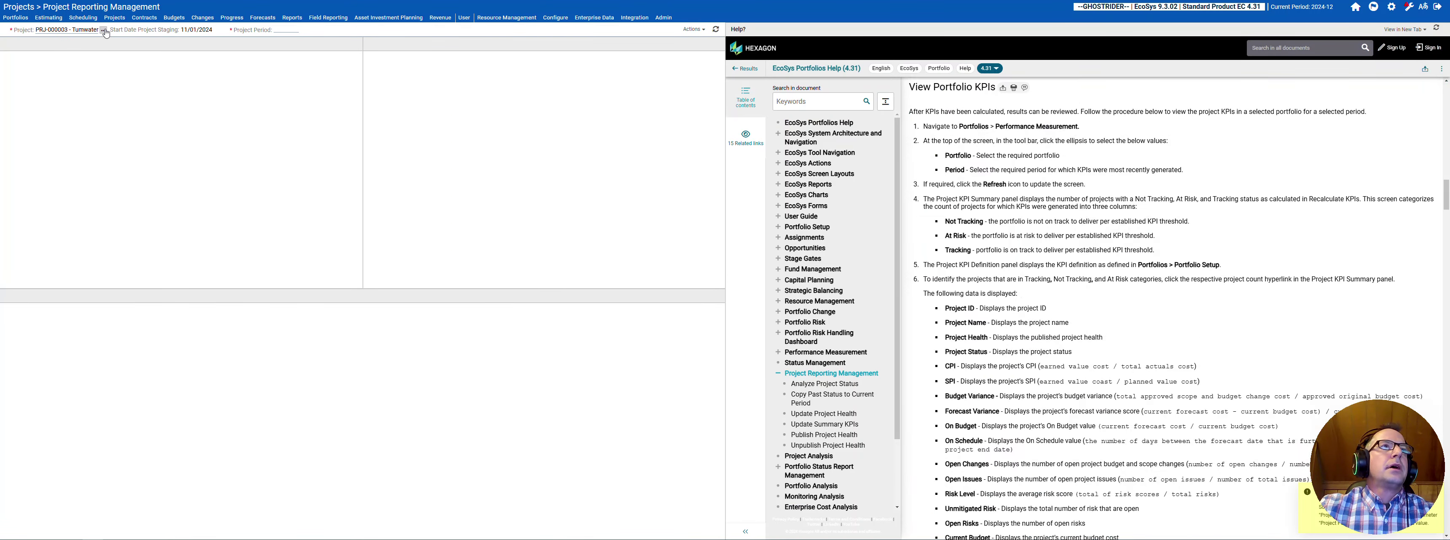
left_click(104, 30)
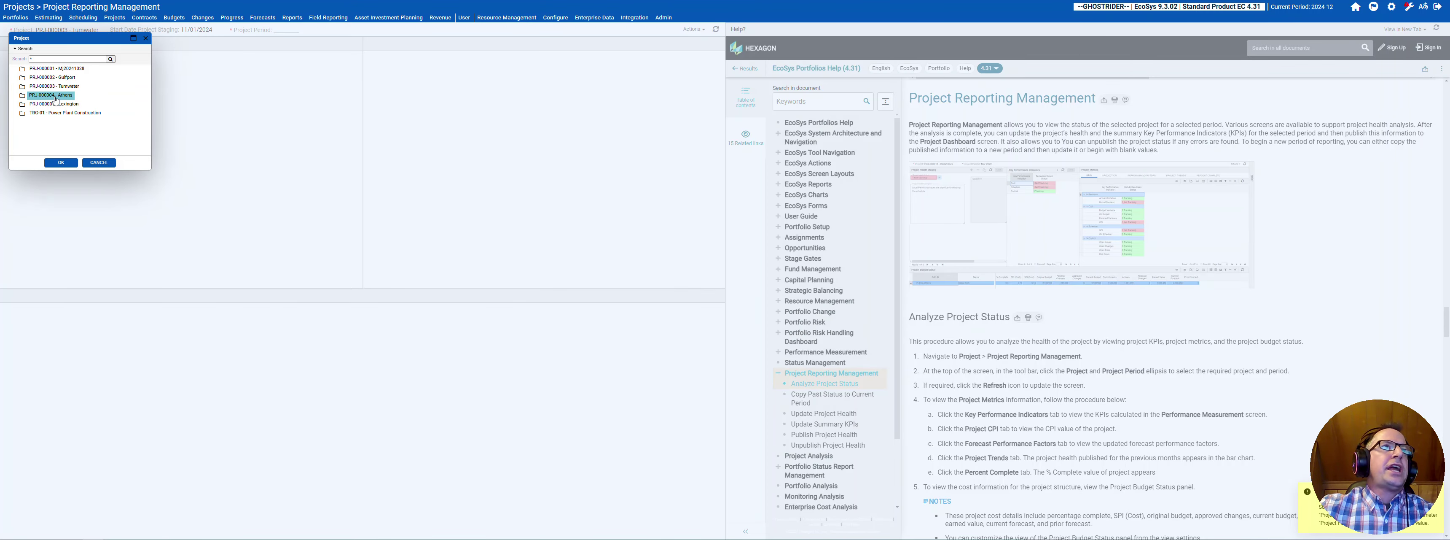
left_click(53, 104)
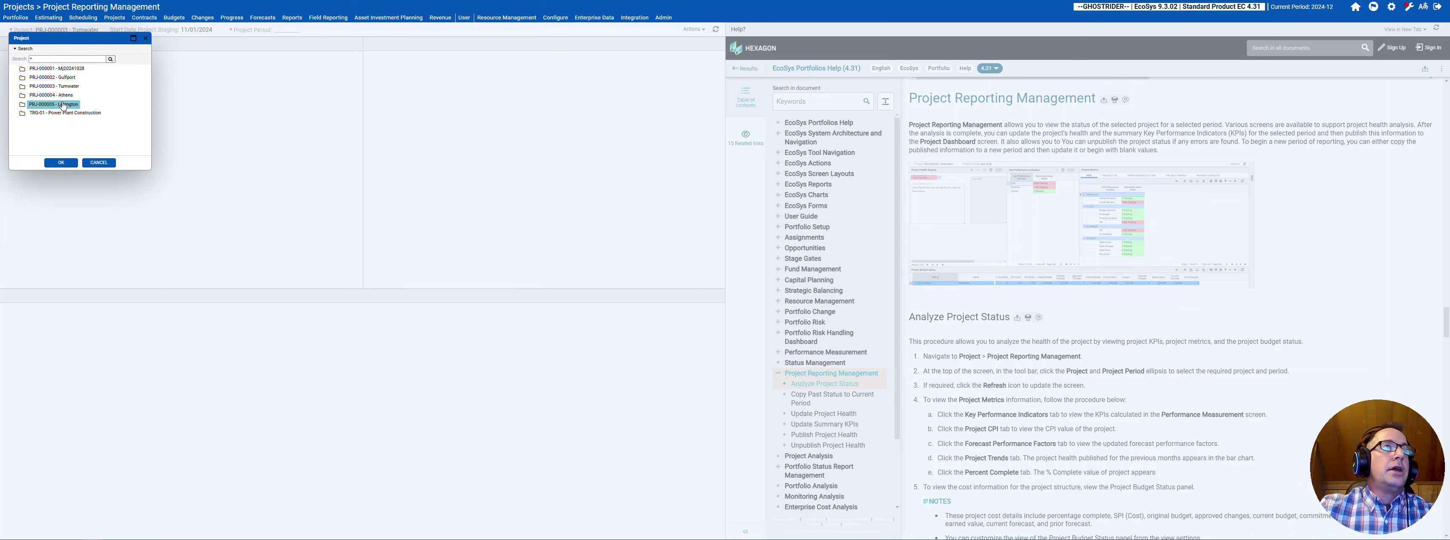
left_click(61, 162)
left_click(371, 300)
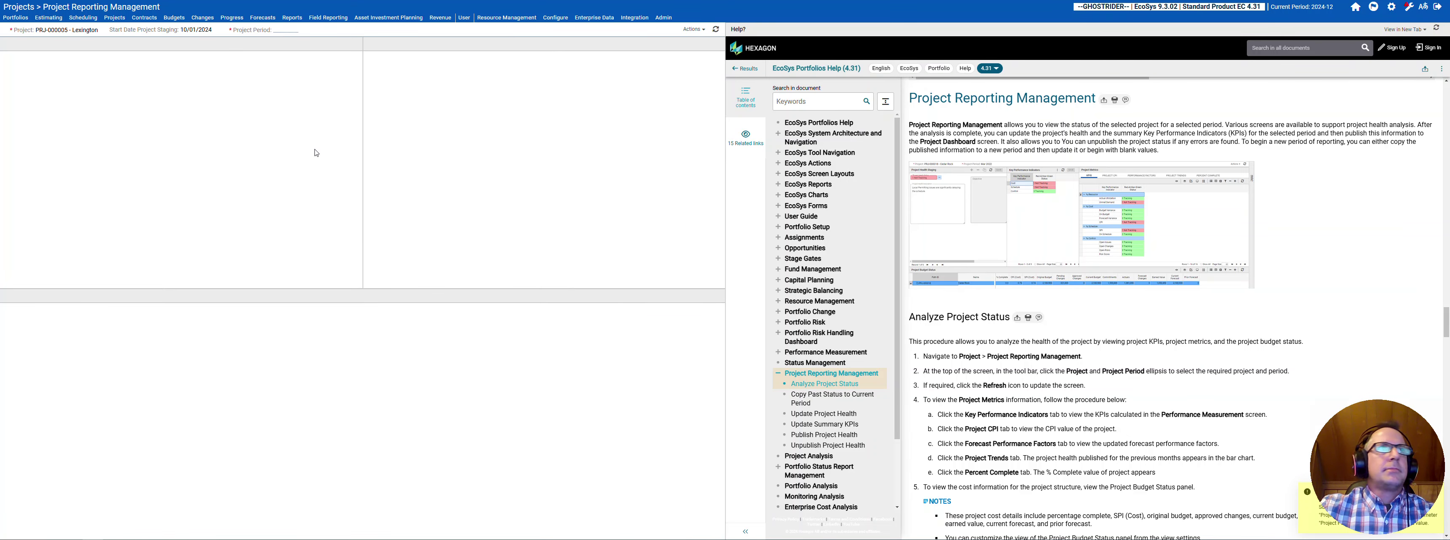
- View the Project Lessons Learned screen for Lexington, and switch to the Maintain Configuration Element Tags screen
left_click(115, 19)
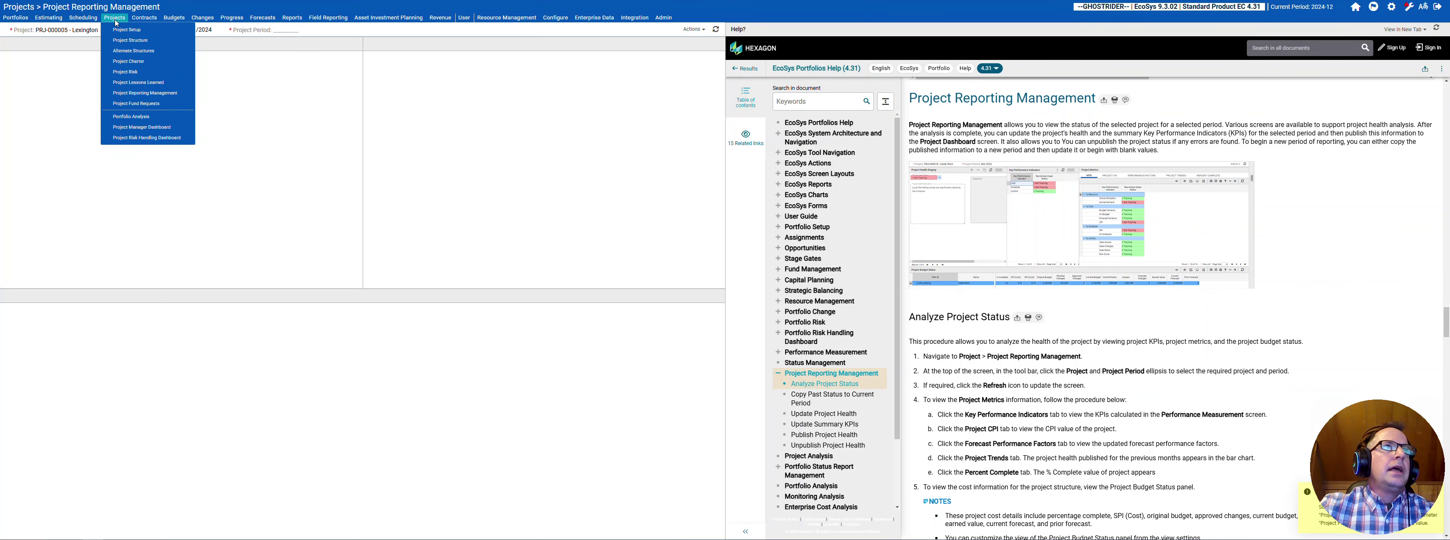
left_click(129, 83)
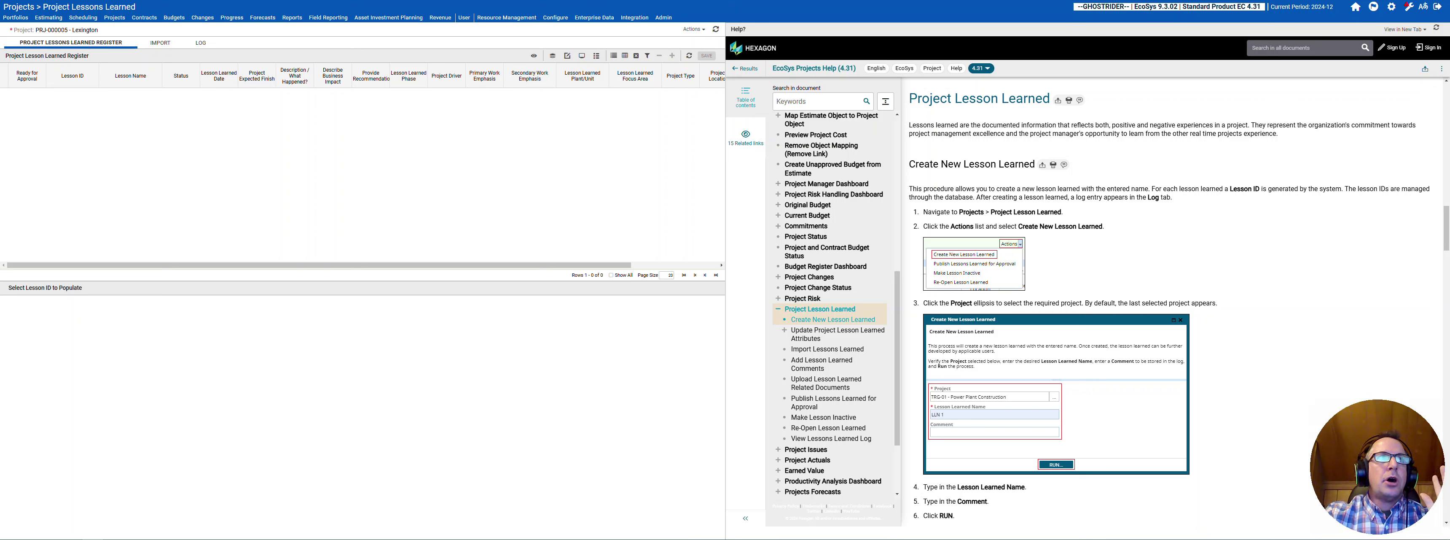
left_click(164, 0)
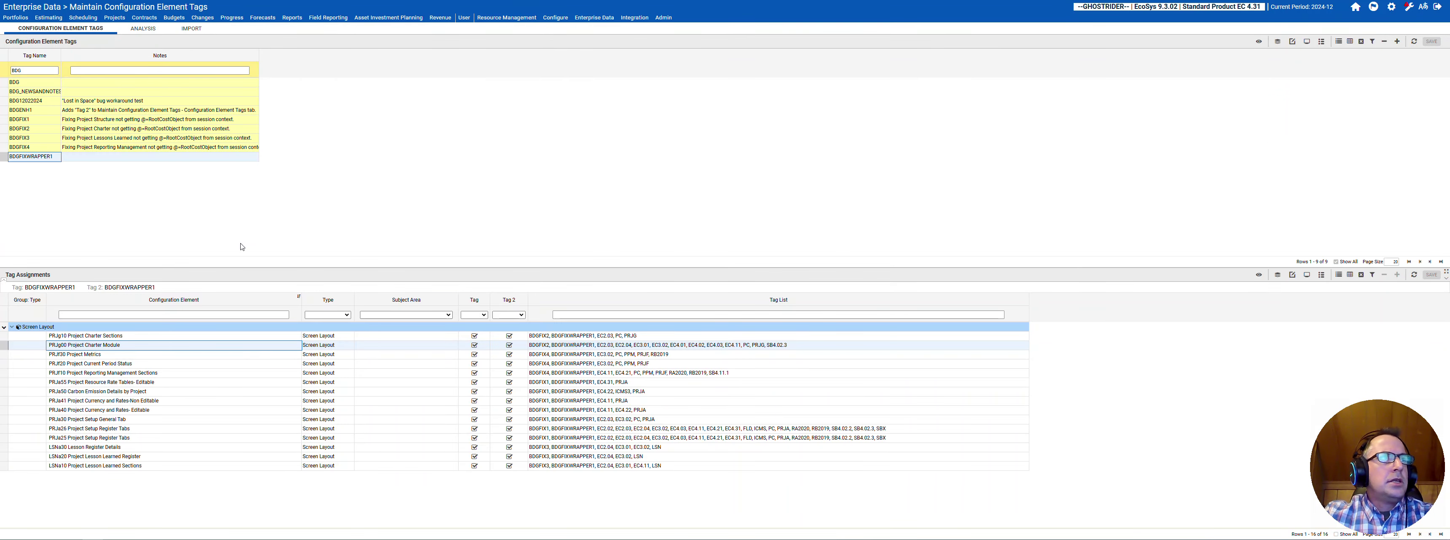
- Examine the Project Charter, Project Metrics, Current Period Status and Carbon Emission screen layouts assigned to the BDGFIXWRAPPER1 tag
left_click(162, 338)
left_click(164, 347)
left_click(165, 356)
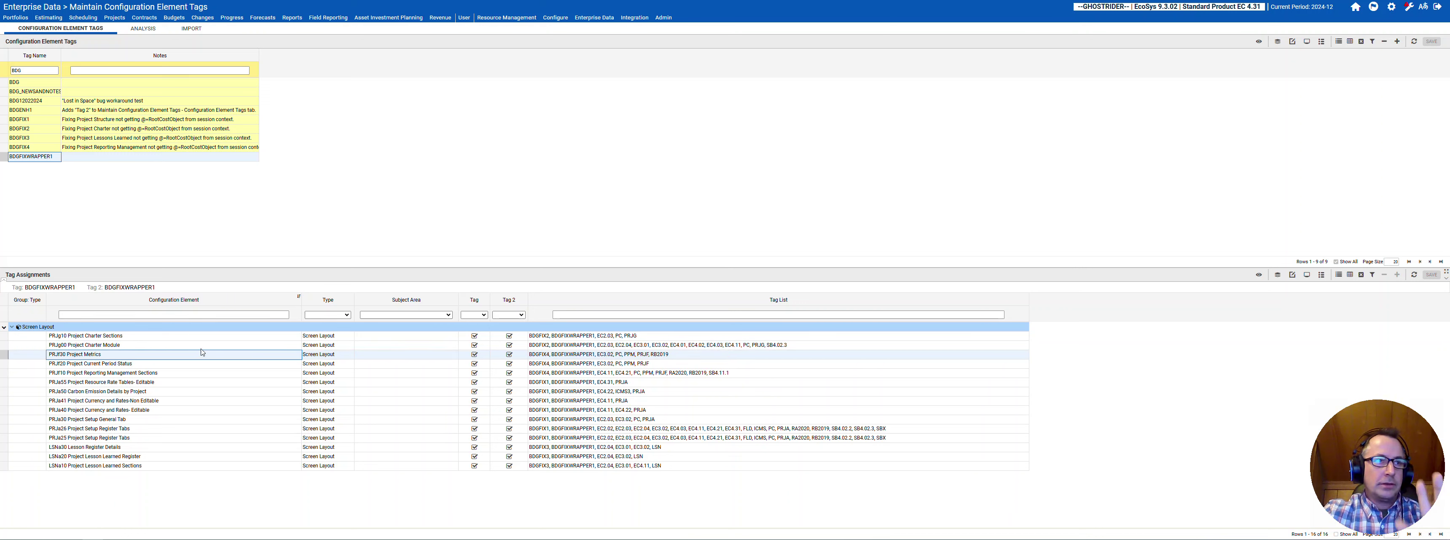
left_click(166, 364)
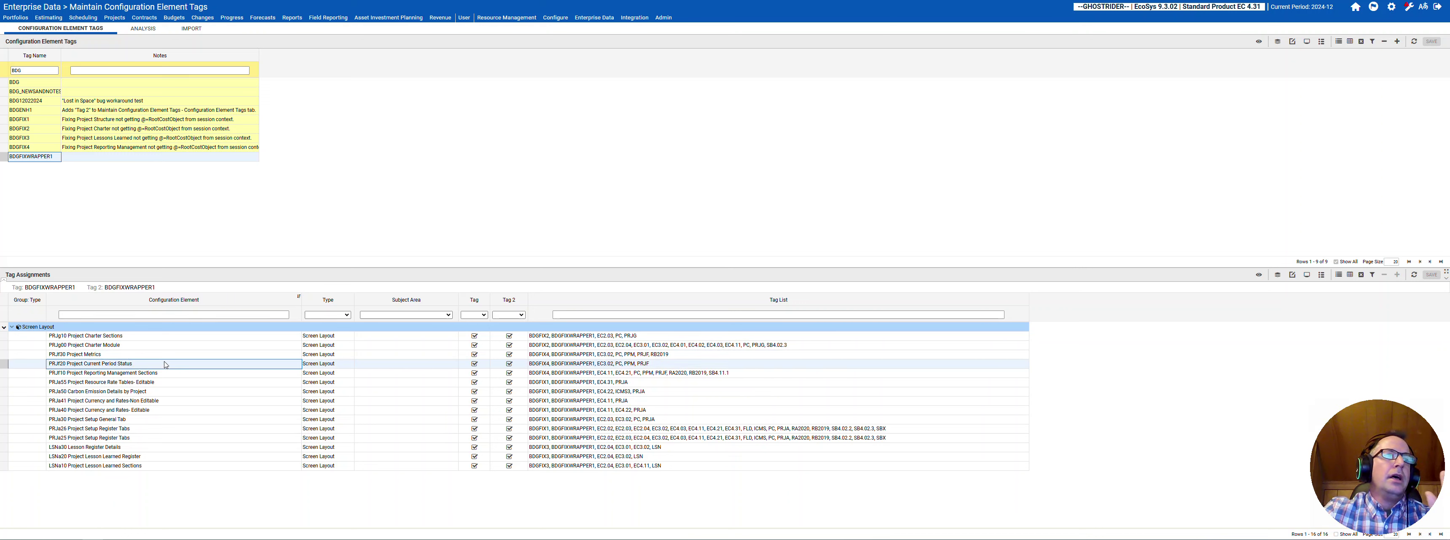
left_click(88, 345)
left_click(89, 338)
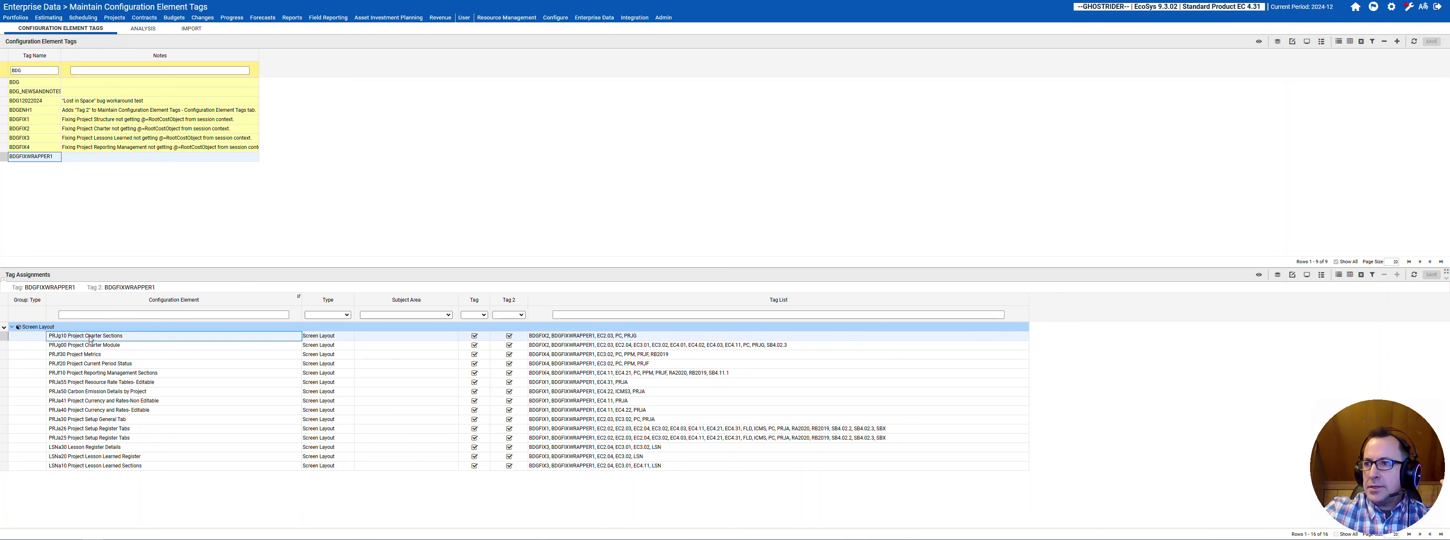
left_click(107, 392)
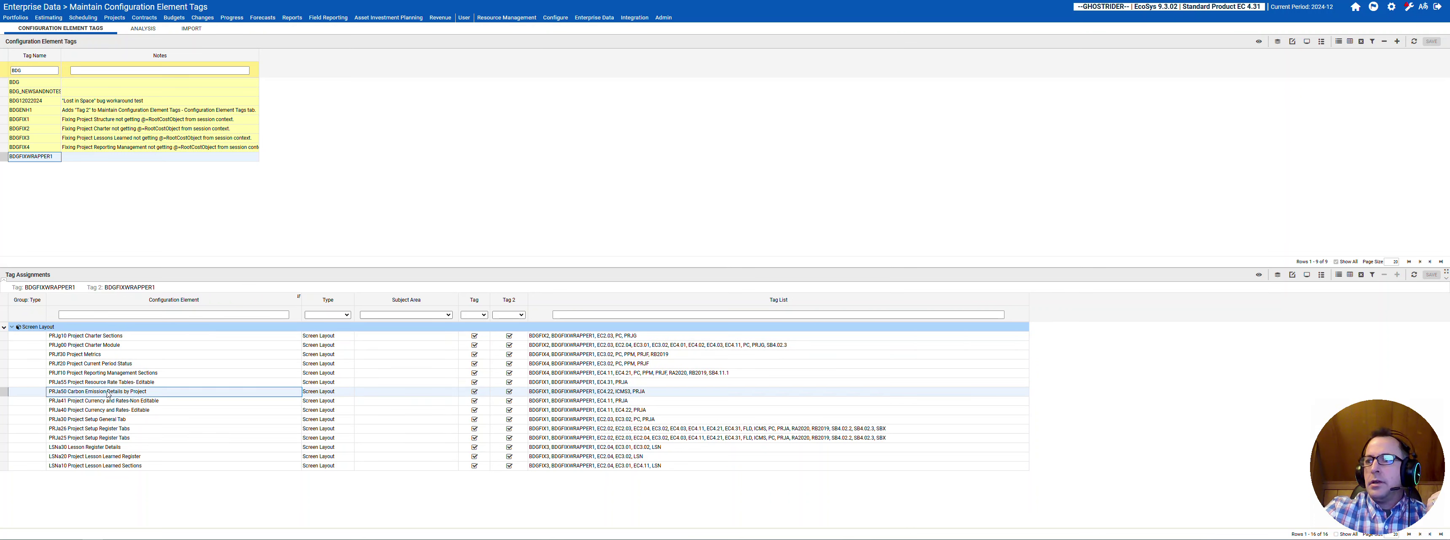
left_click(153, 345)
left_click(158, 336)
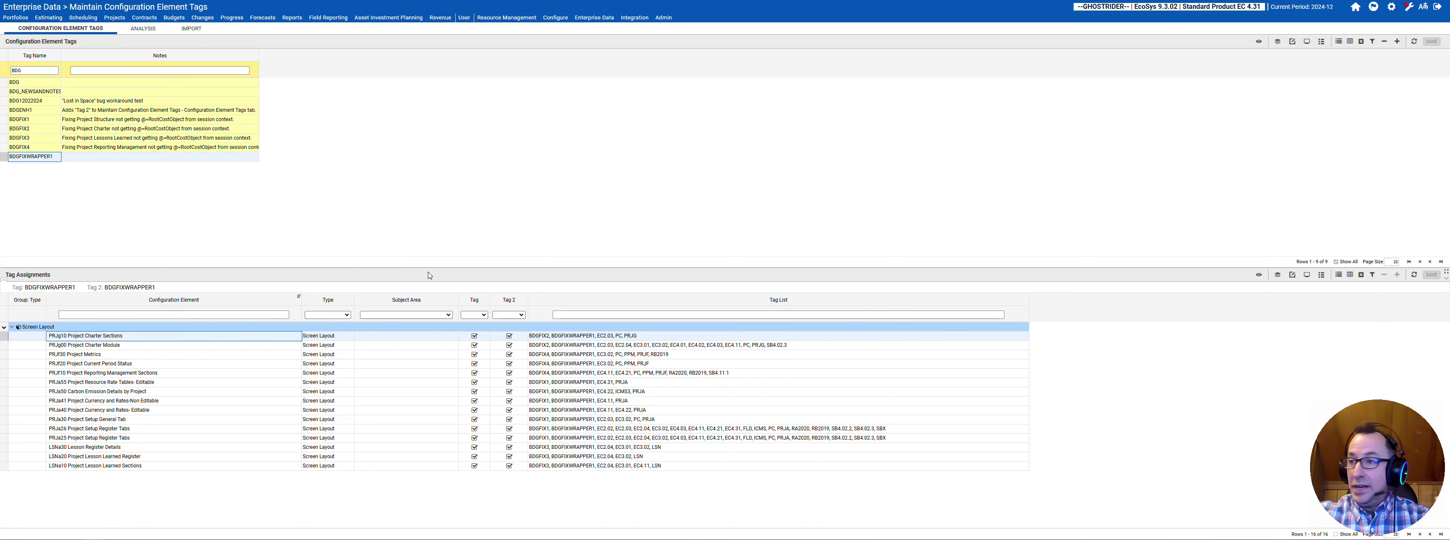
- Review the Reporting Management, Resource Rate Tables, Setup Register Tabs and Lesson Learned layouts among the BDGFIXWRAPPER1 tag assignments
left_click(252, 366)
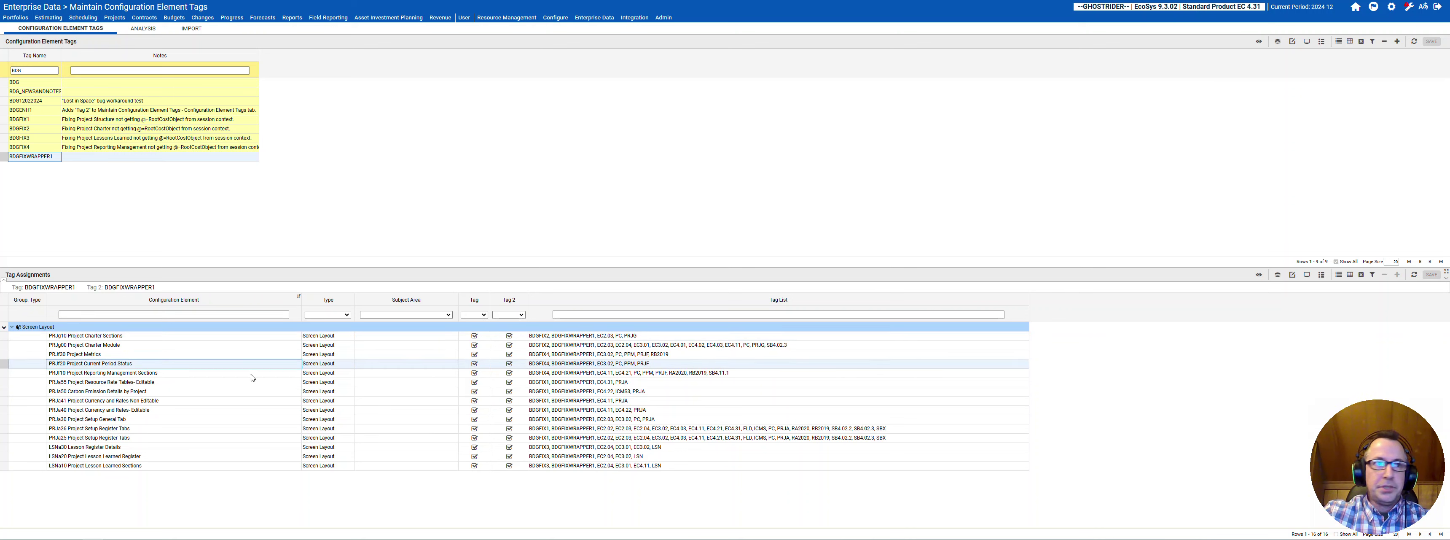
left_click(252, 374)
left_click(251, 383)
left_click(229, 438)
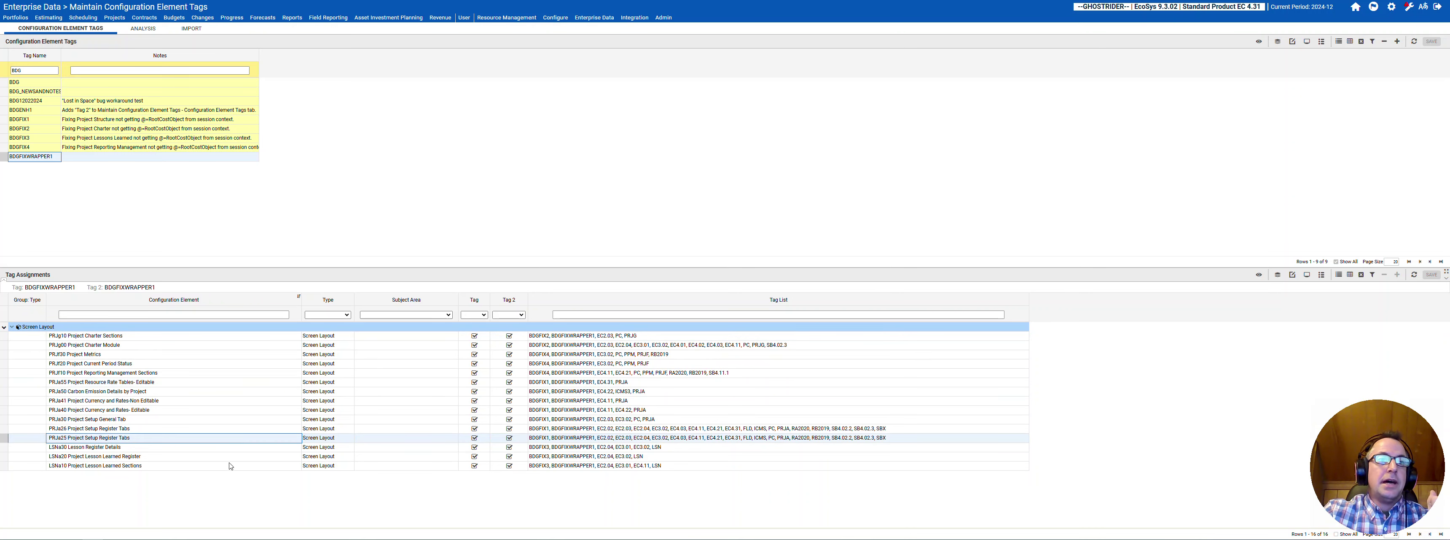
left_click(228, 464)
left_click(226, 458)
left_click(227, 449)
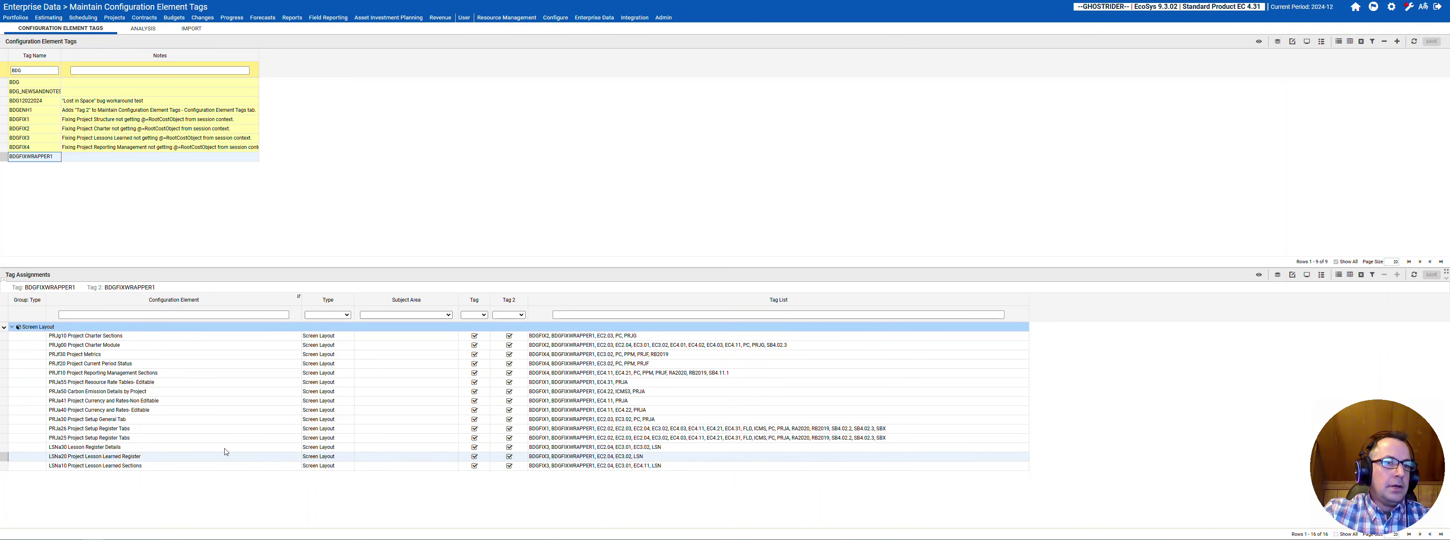